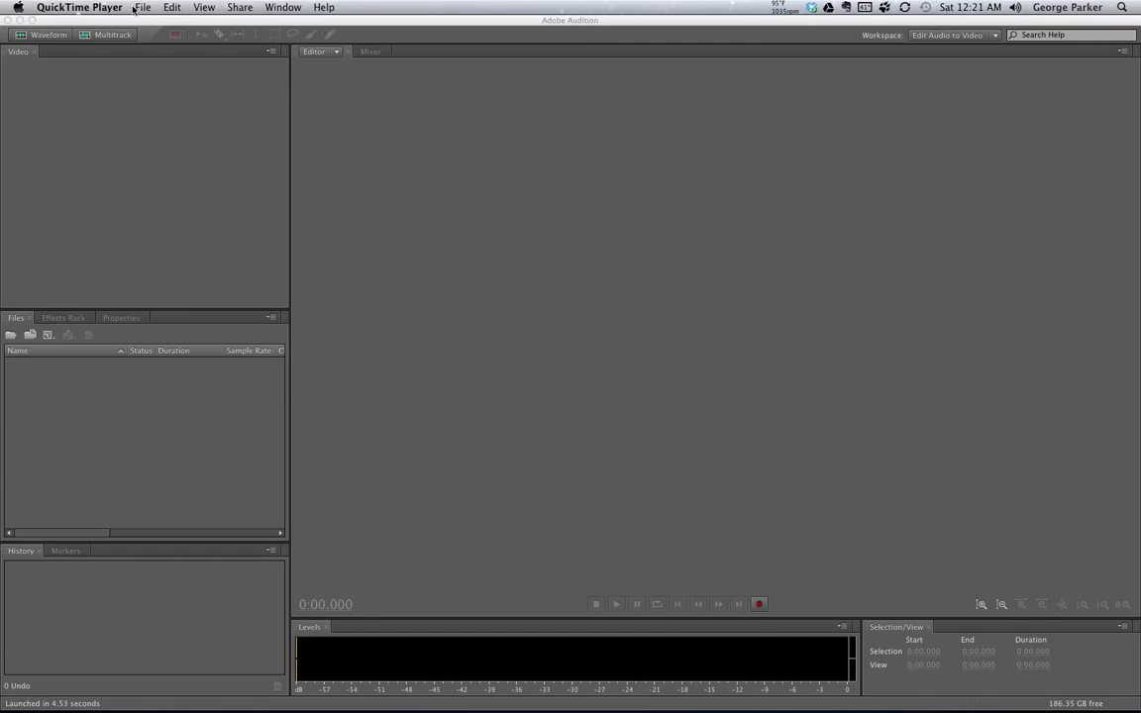
left_click(149, 18)
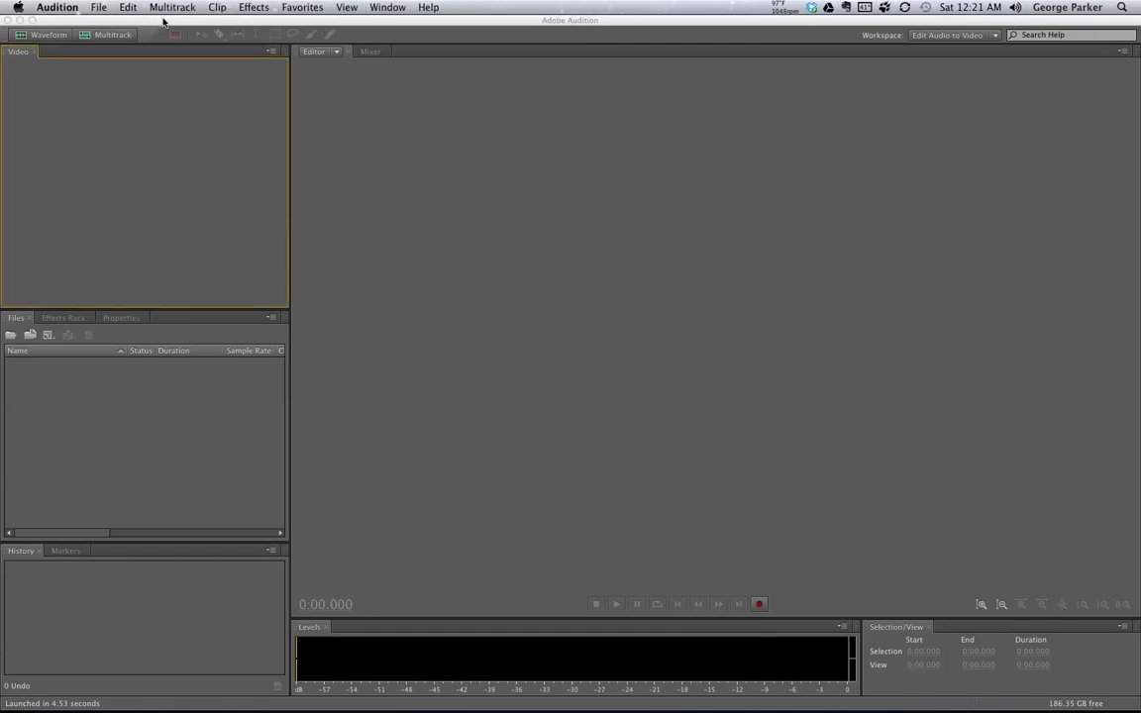
left_click(52, 6)
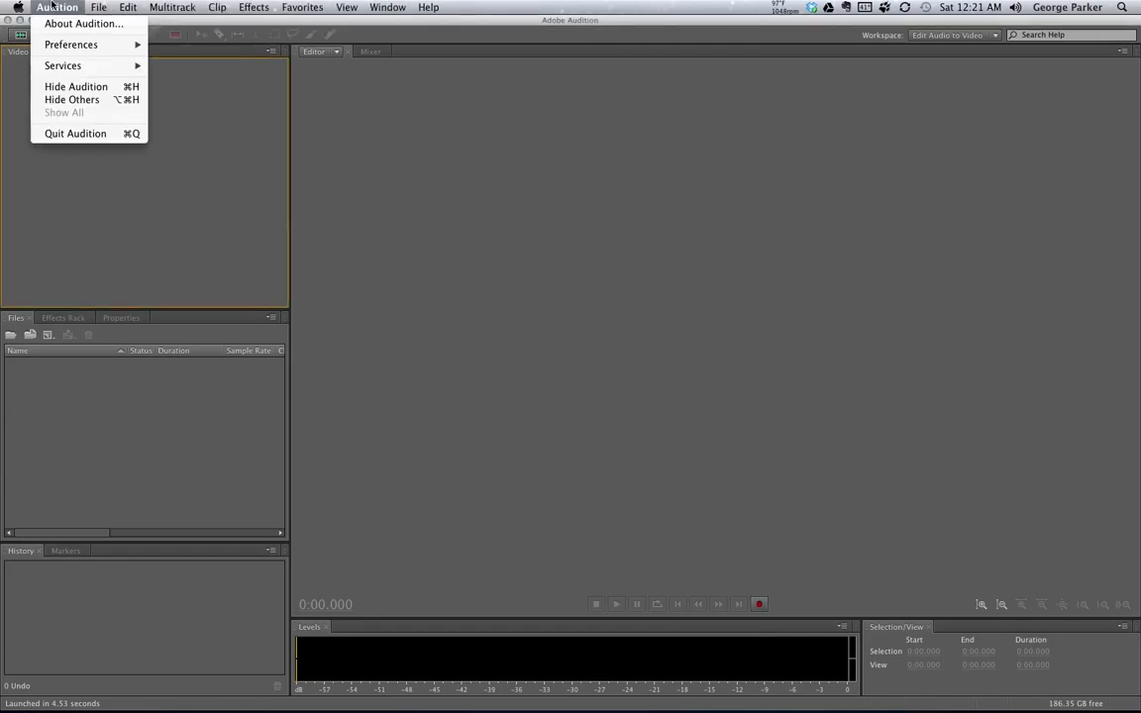
mouse_move(97, 7)
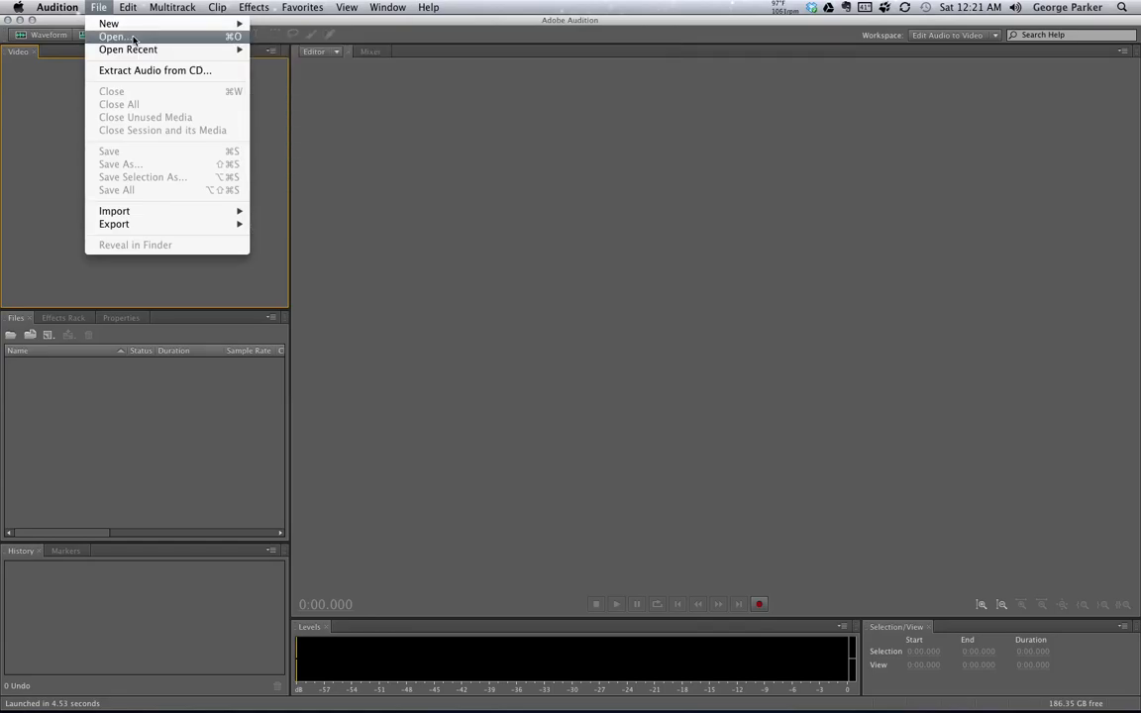
left_click(345, 63)
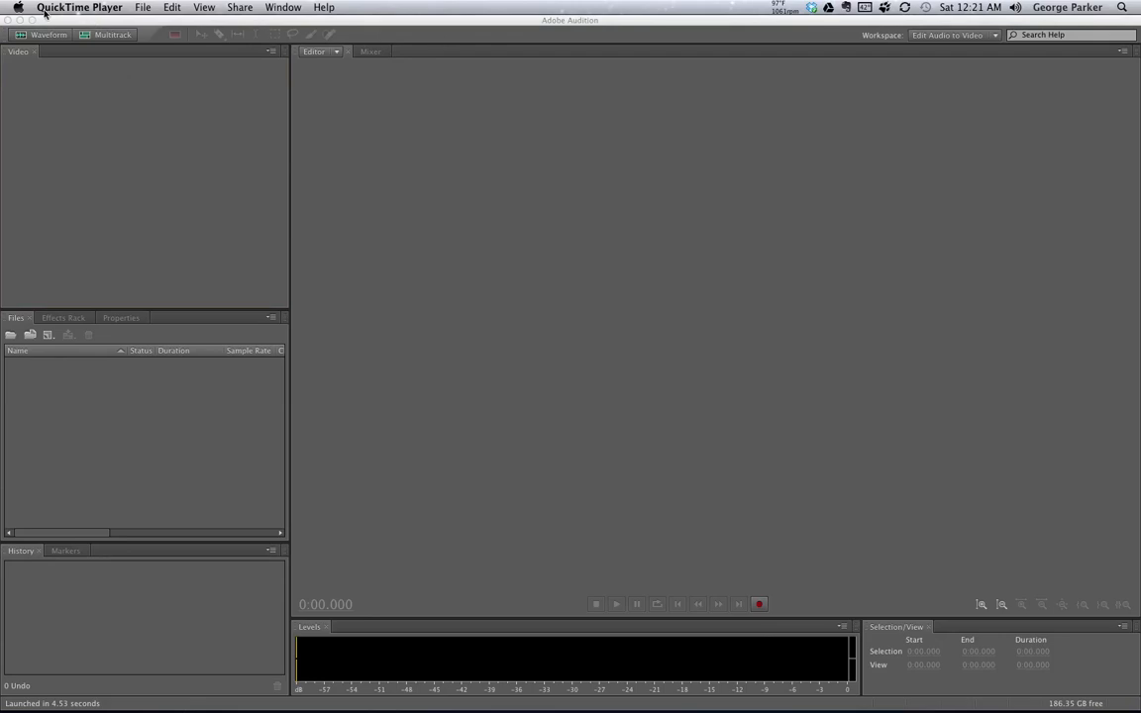
left_click(95, 18)
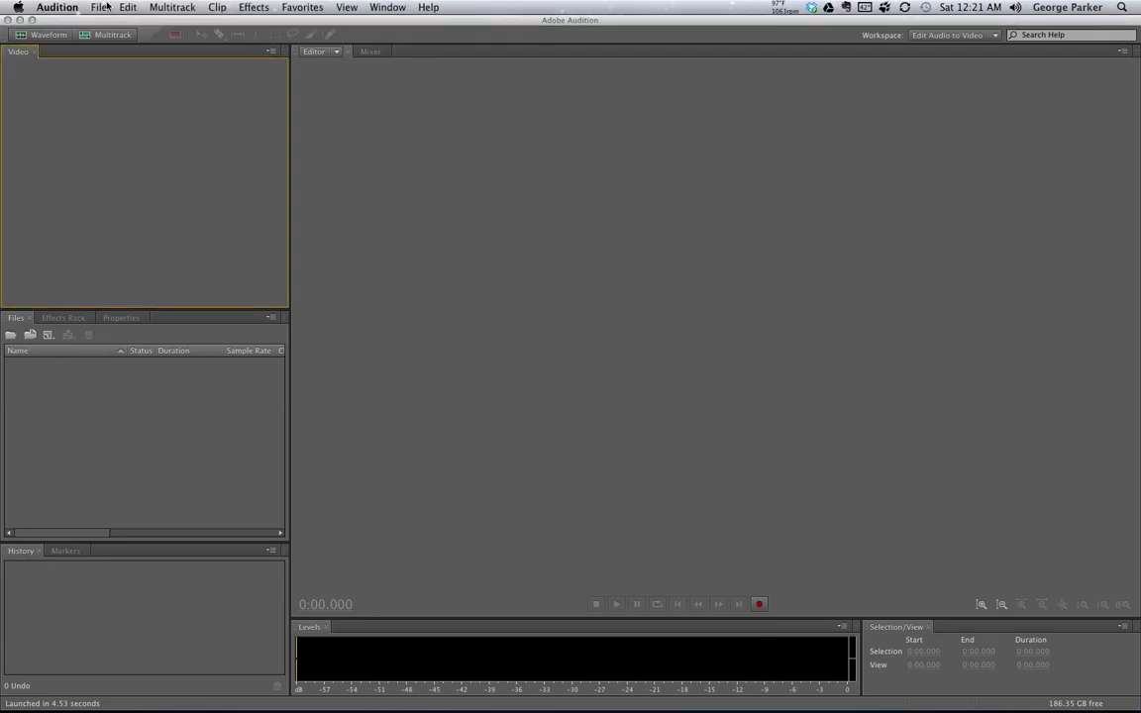
- Open EXT Motel rev3.omf from the Week 3 folder, with the file type filter set to OMF (*.omf)
left_click(102, 7)
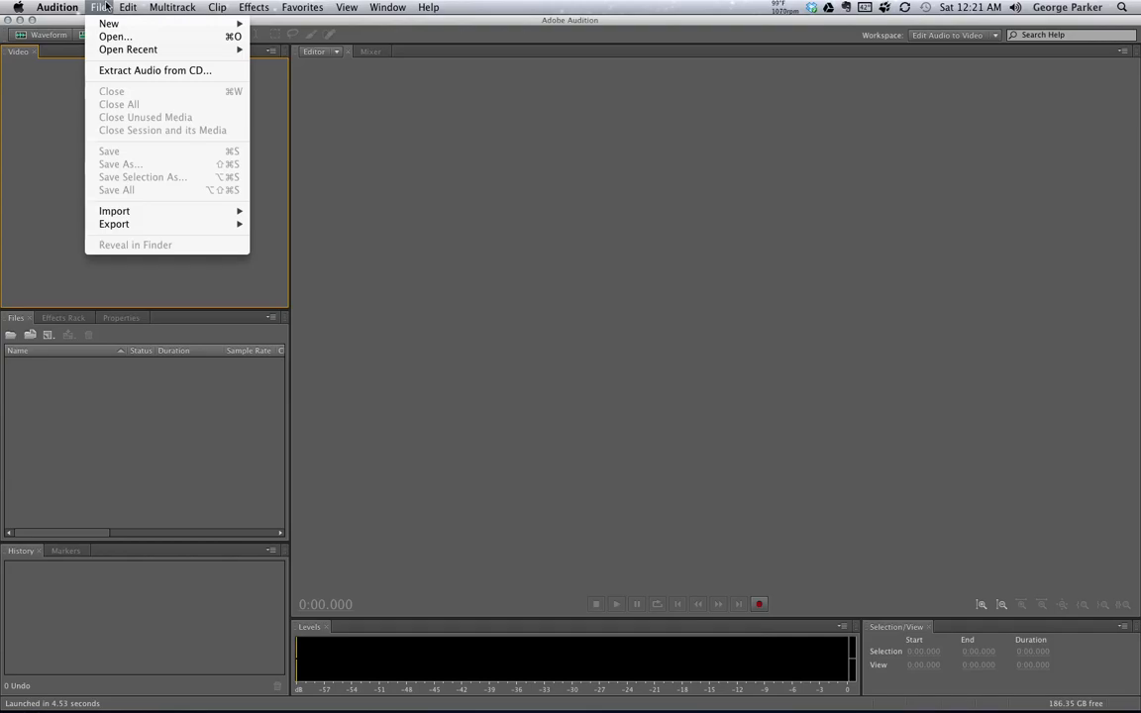
left_click(128, 40)
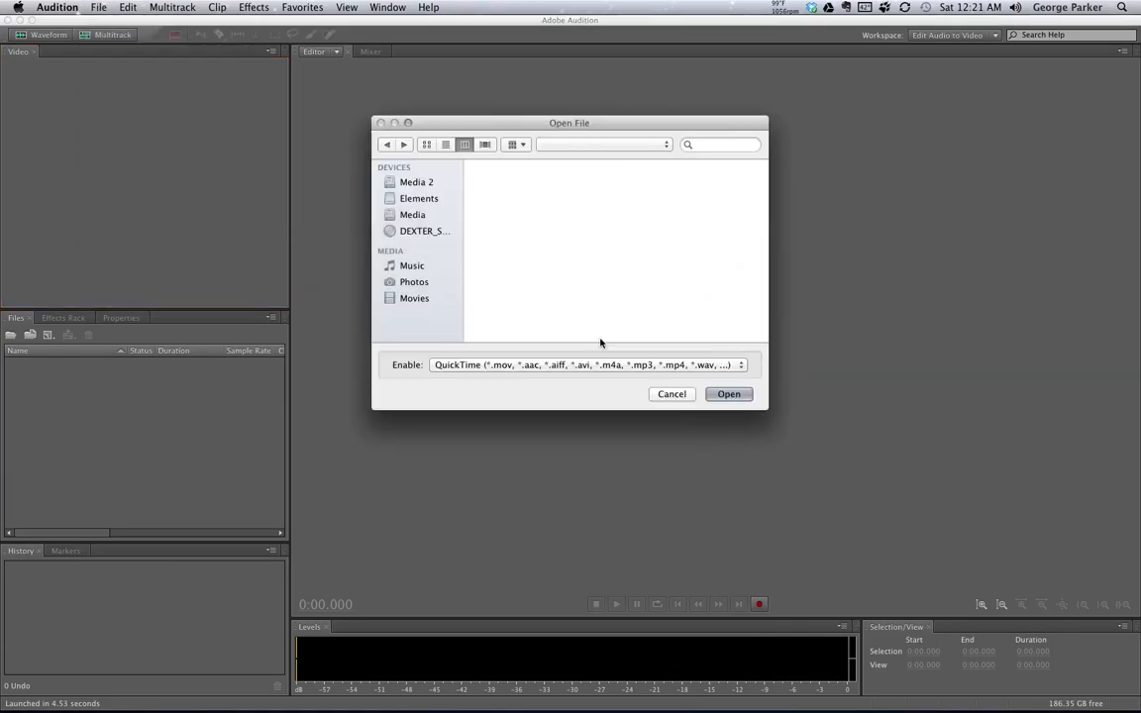
left_click(607, 365)
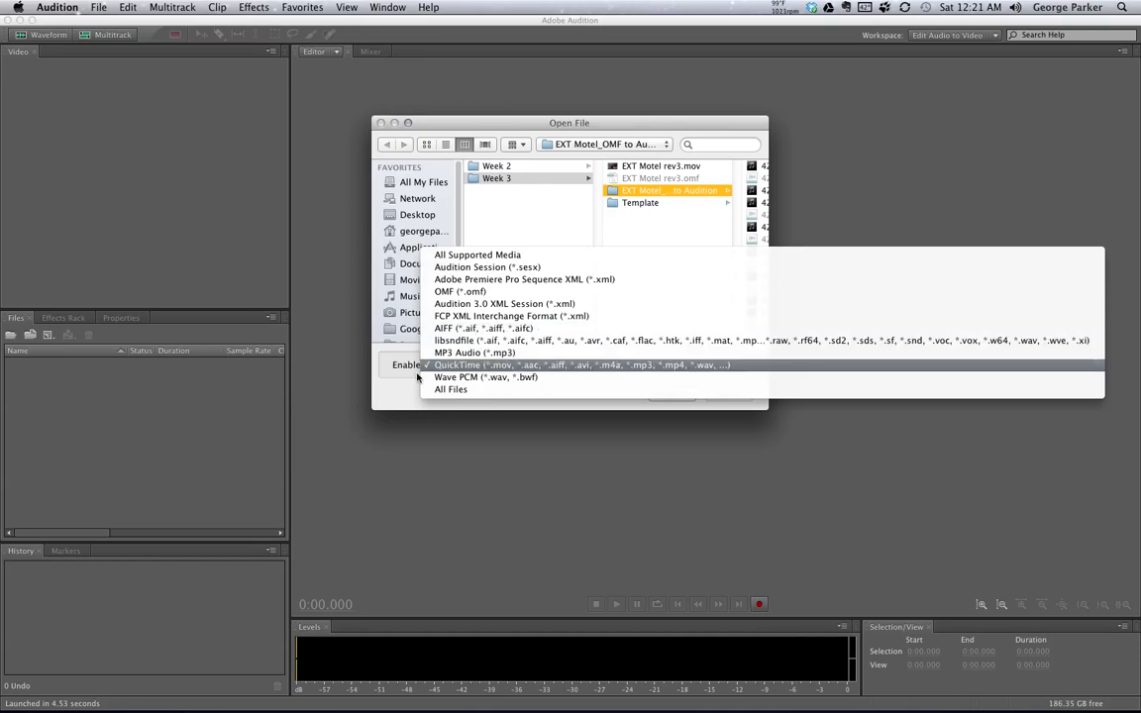
left_click(432, 366)
left_click_drag(601, 121, 538, 161)
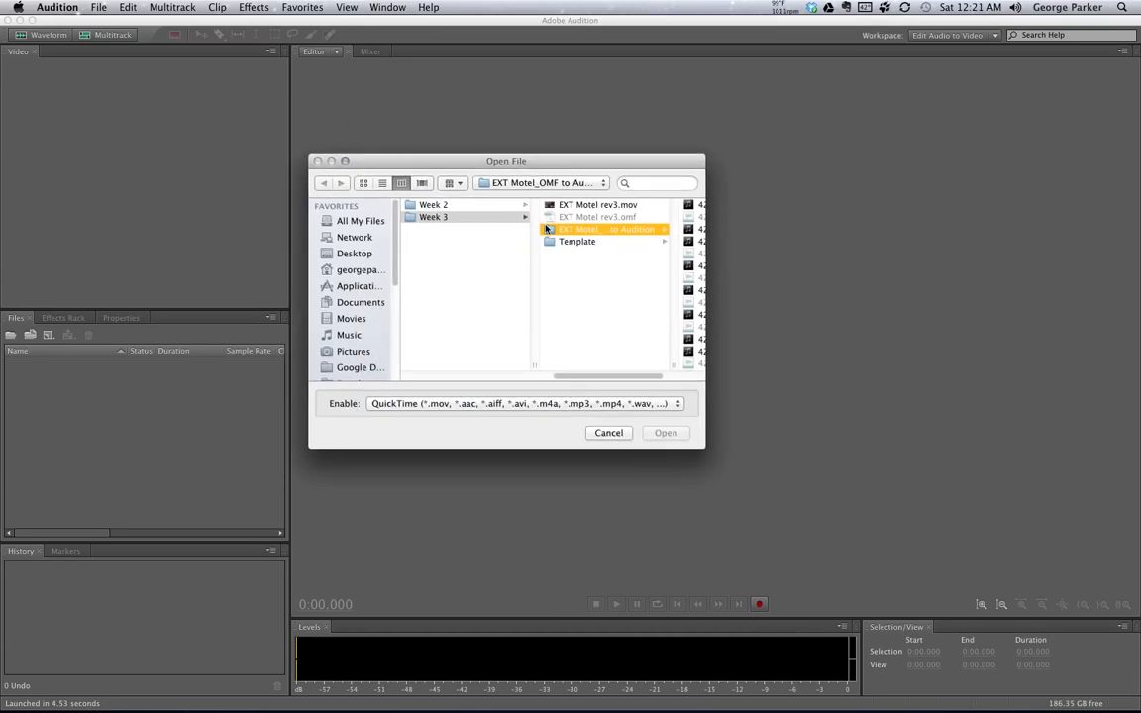
left_click(645, 405)
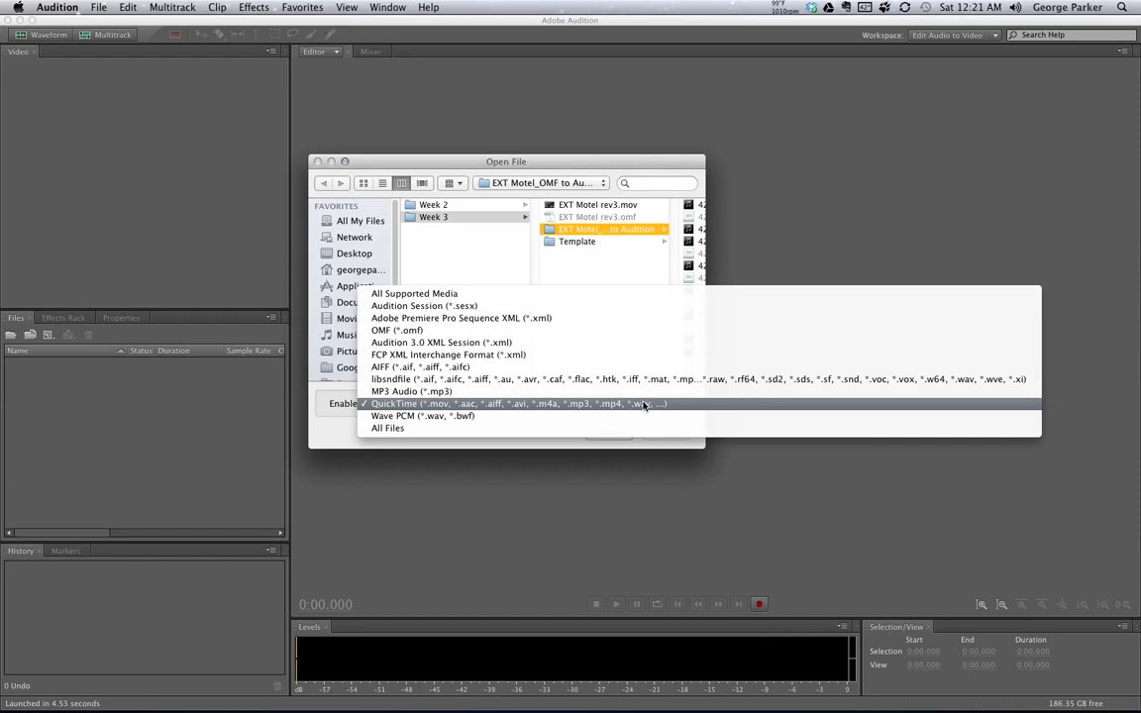
left_click(386, 330)
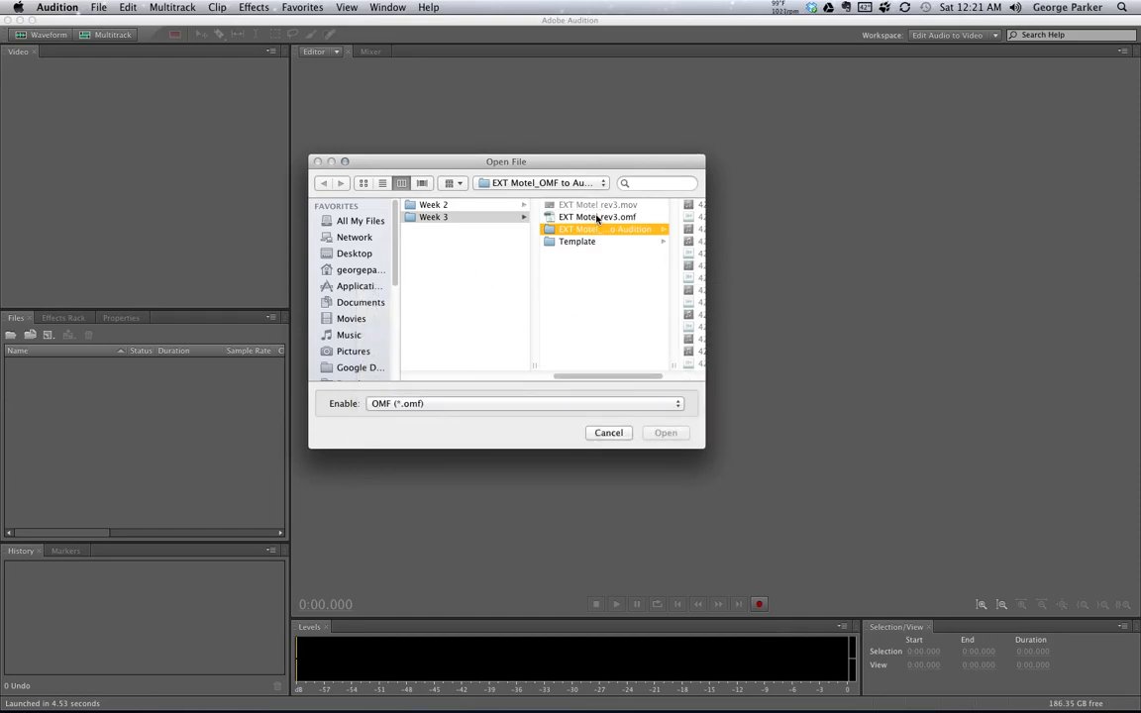
left_click(598, 217)
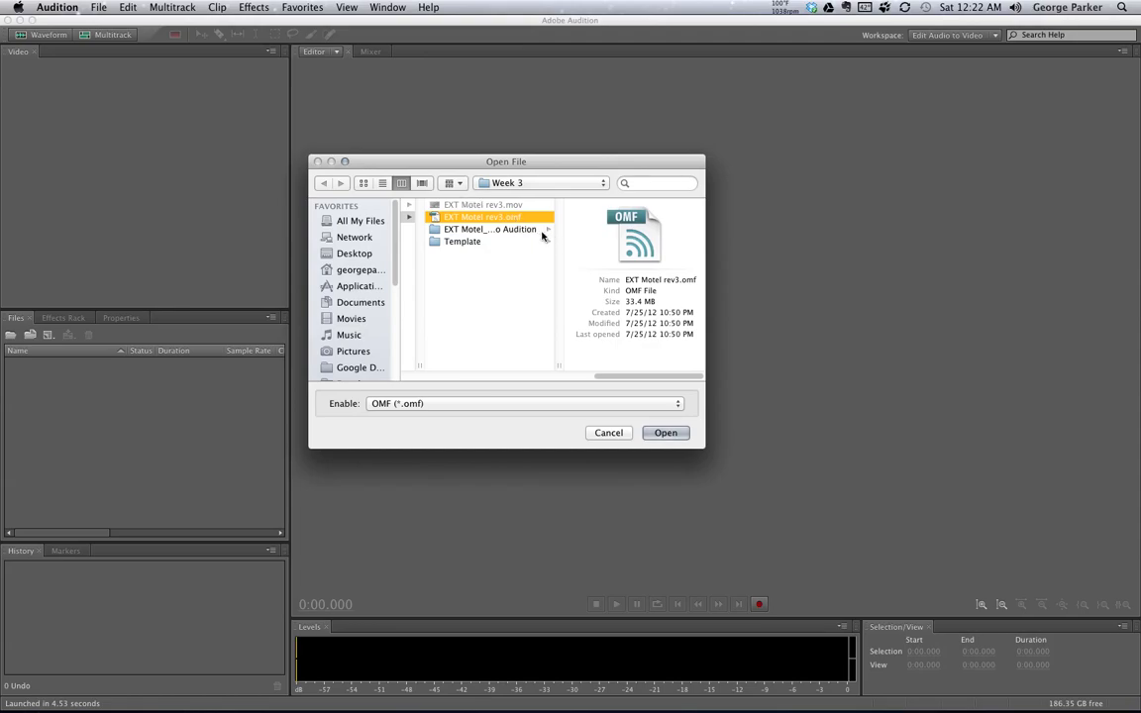
left_click_drag(581, 164, 530, 163)
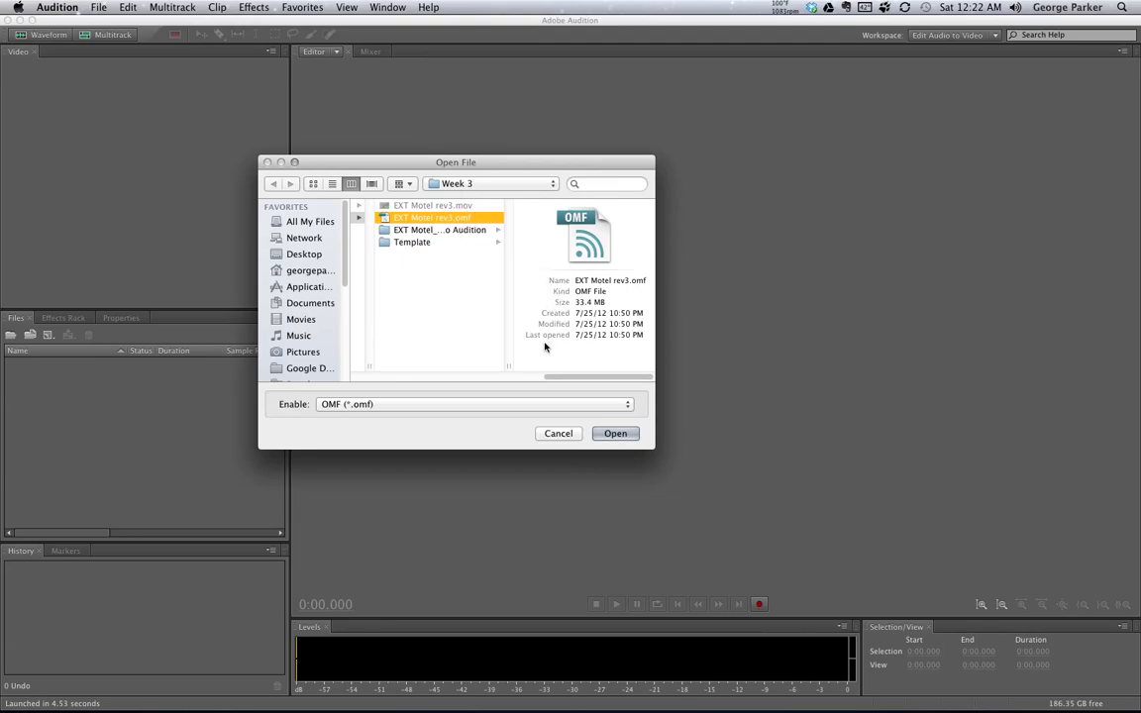
left_click(617, 436)
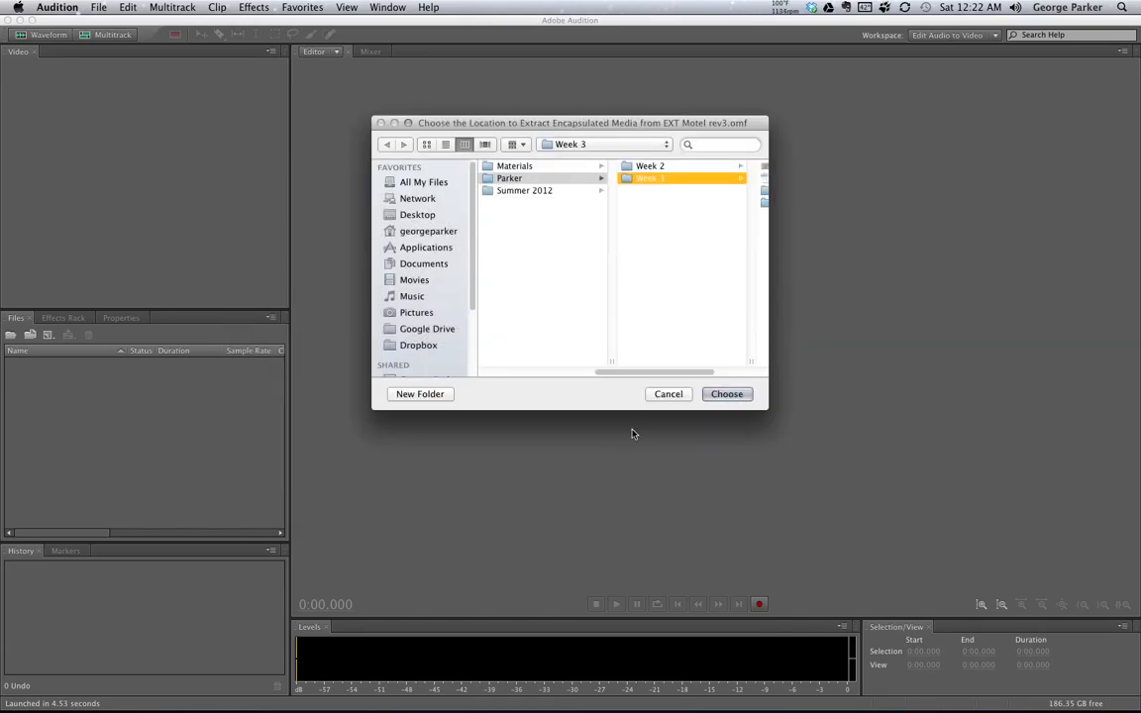
- Create a folder named ext_motel_OMF_extract inside Week 3 and extract the OMF's encapsulated media into it
left_click_drag(493, 127, 408, 184)
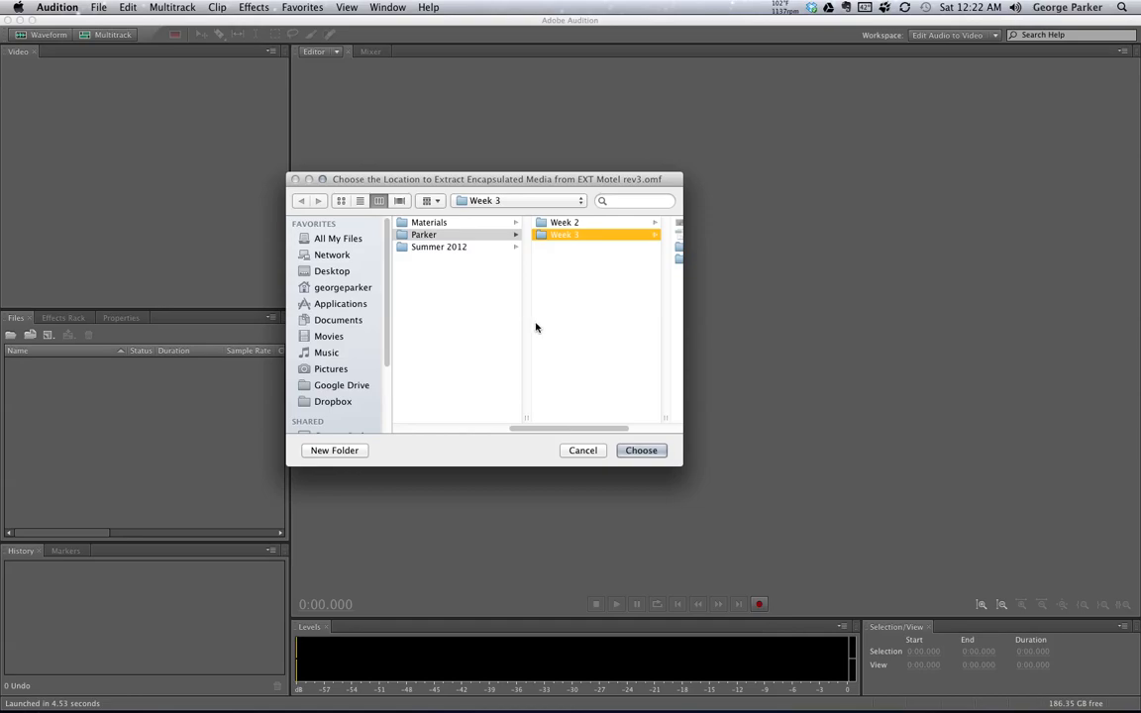
left_click_drag(564, 433, 669, 433)
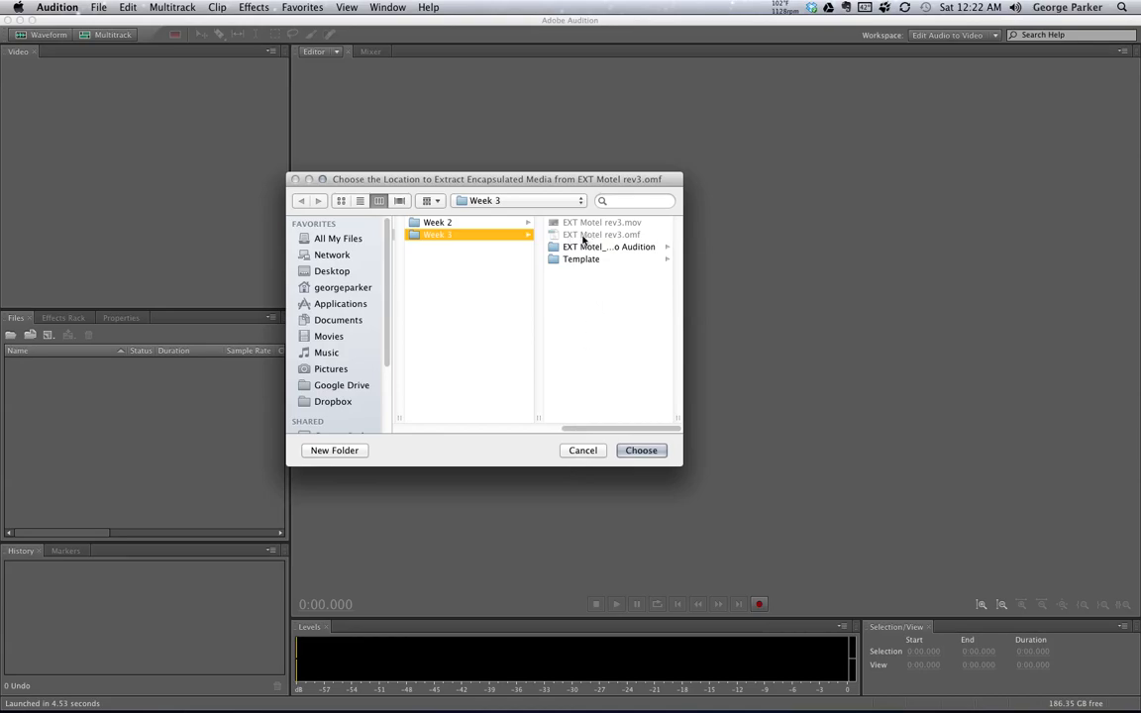
left_click(335, 451)
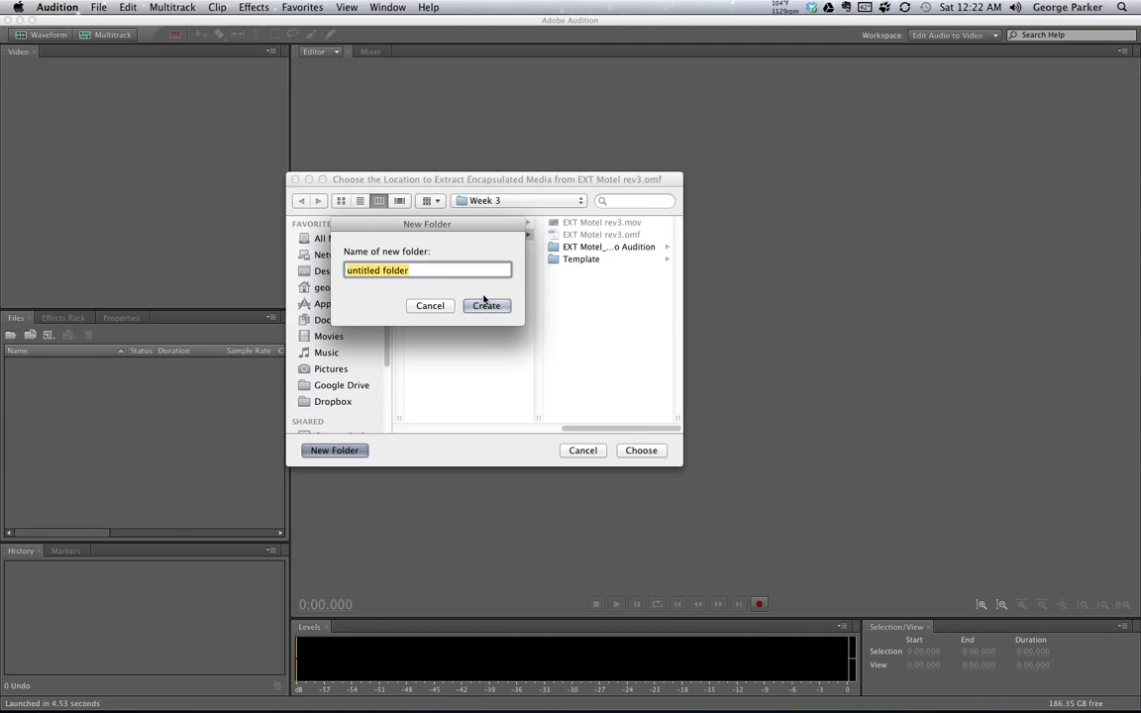
type("ex")
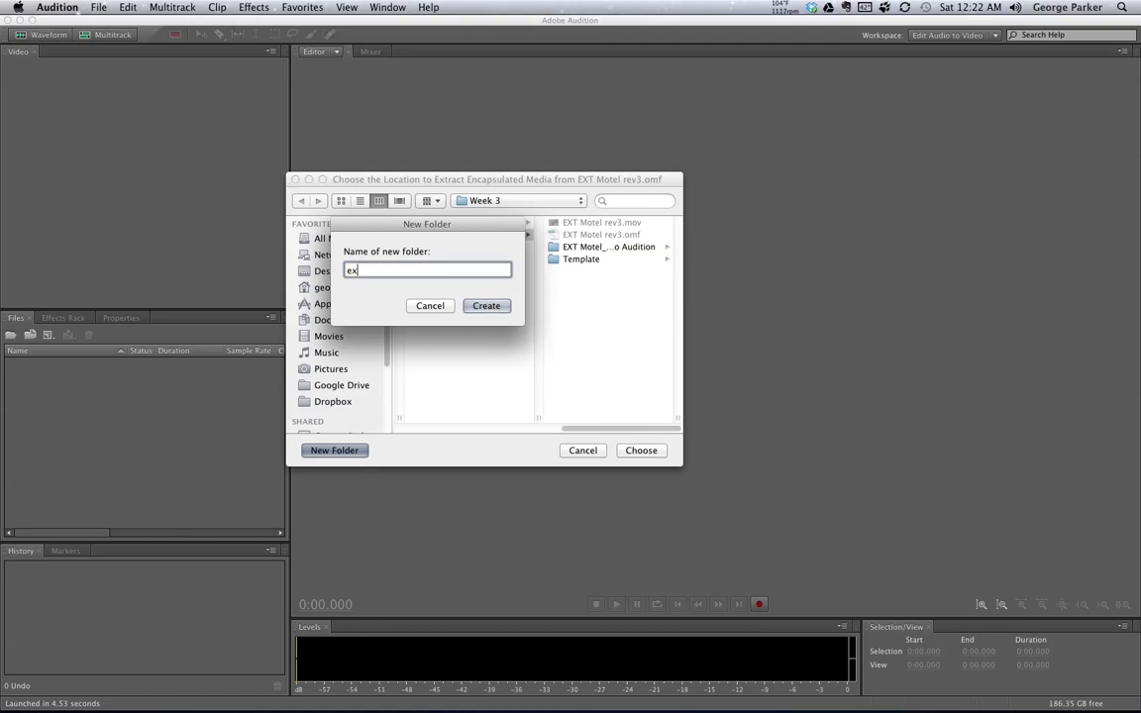
type("t_motel_OMF_extract")
left_click(498, 305)
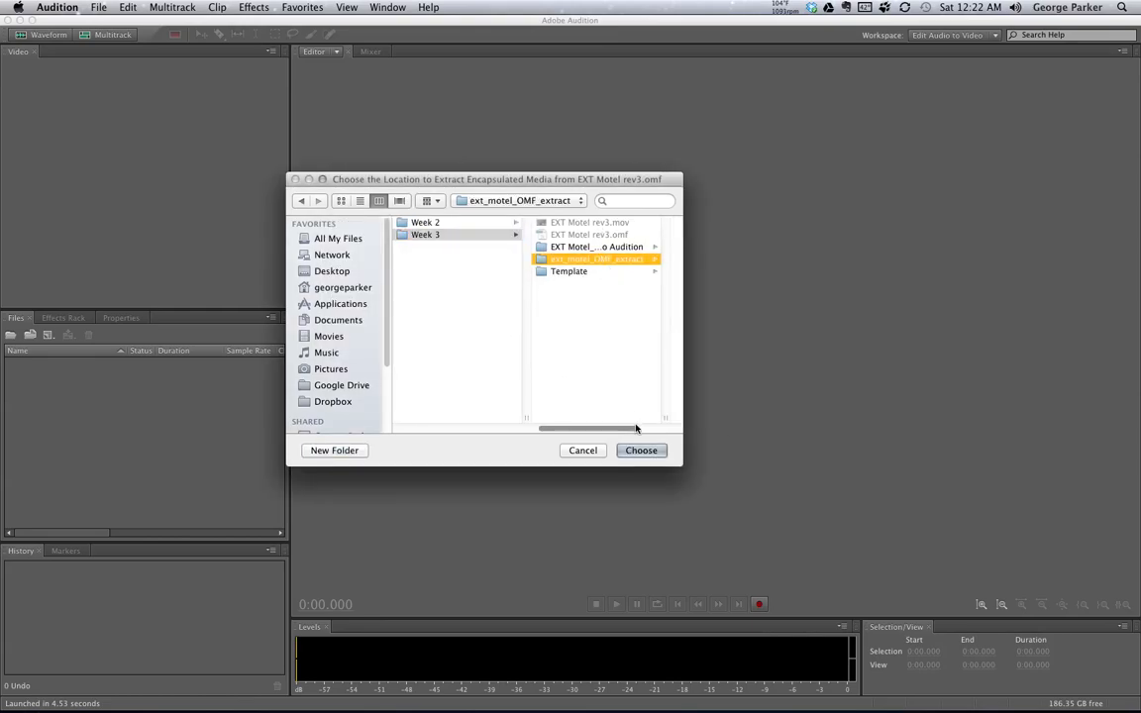
left_click(643, 451)
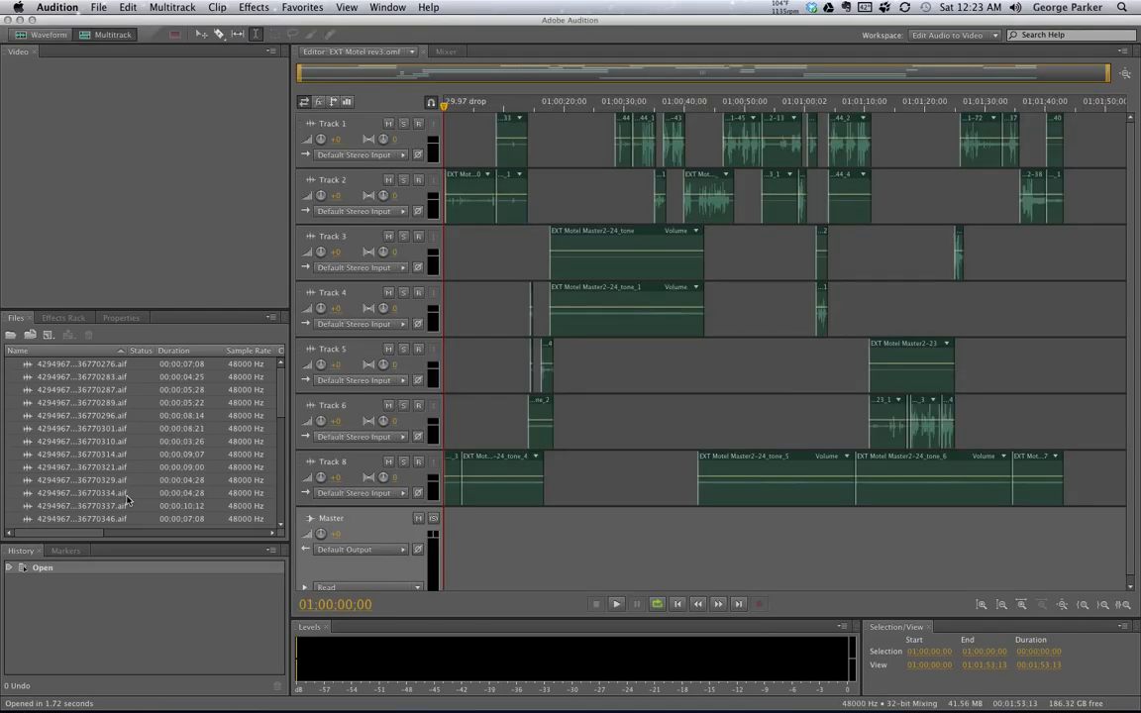
- Examine the list of extracted audio files and the first three tracks of the opened multitrack session
scroll(276, 434, "down", 5)
scroll(269, 446, "down", 4)
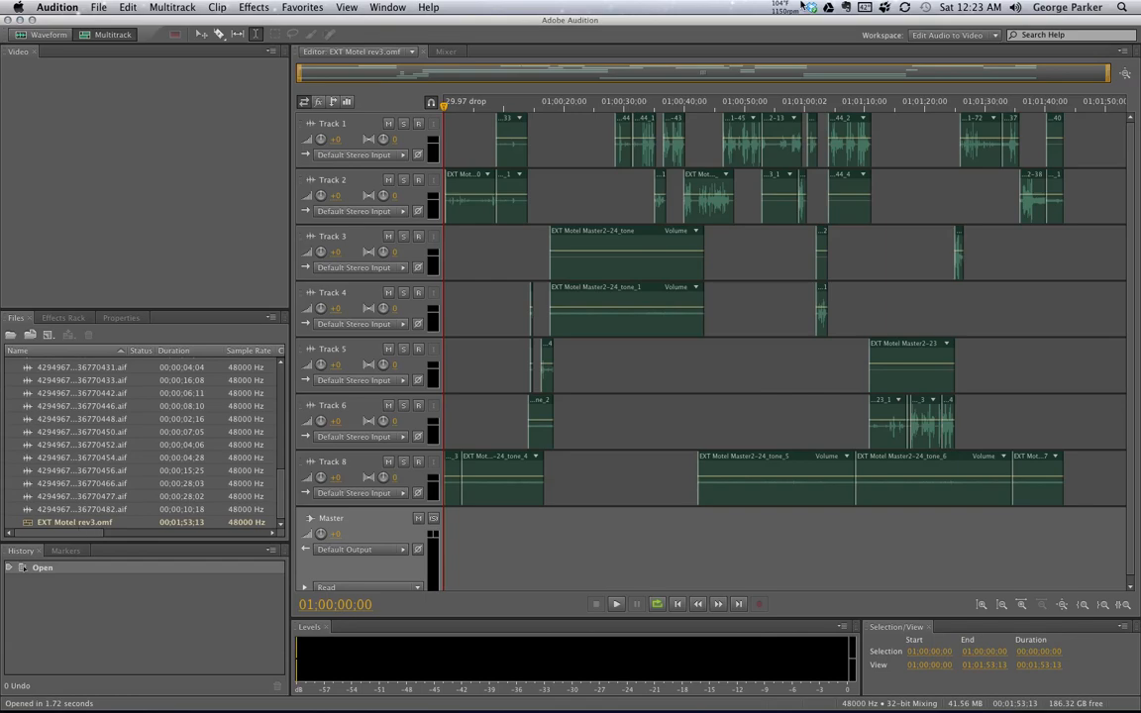
key("super+Tab")
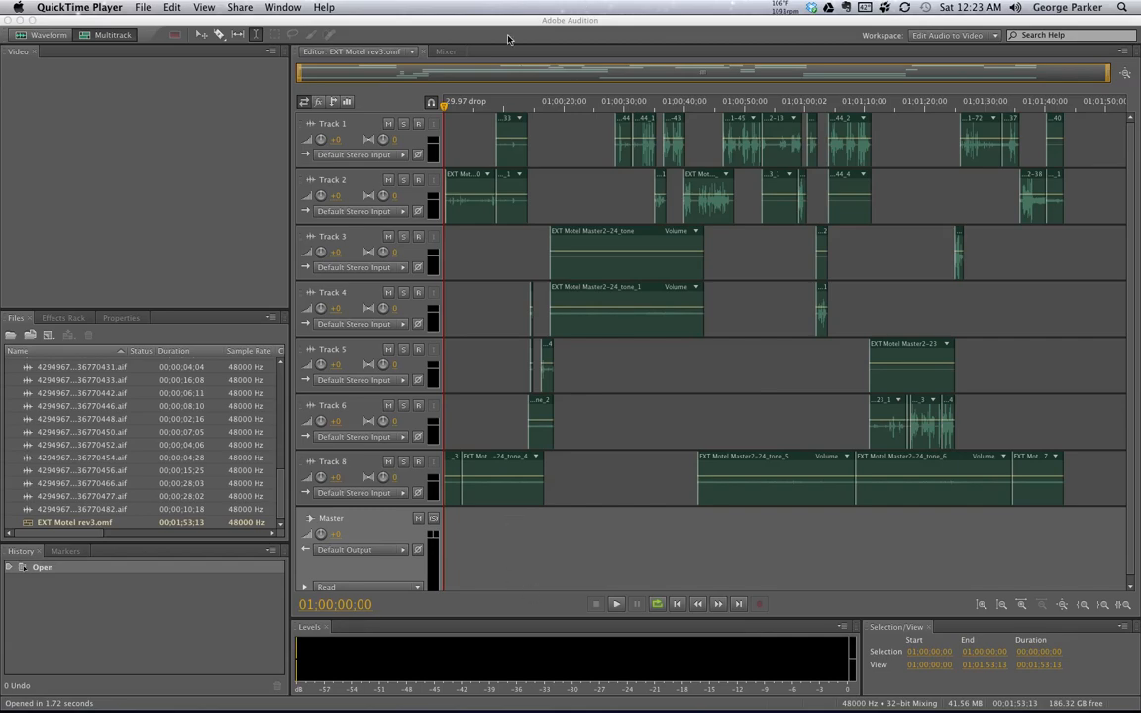
left_click(407, 103)
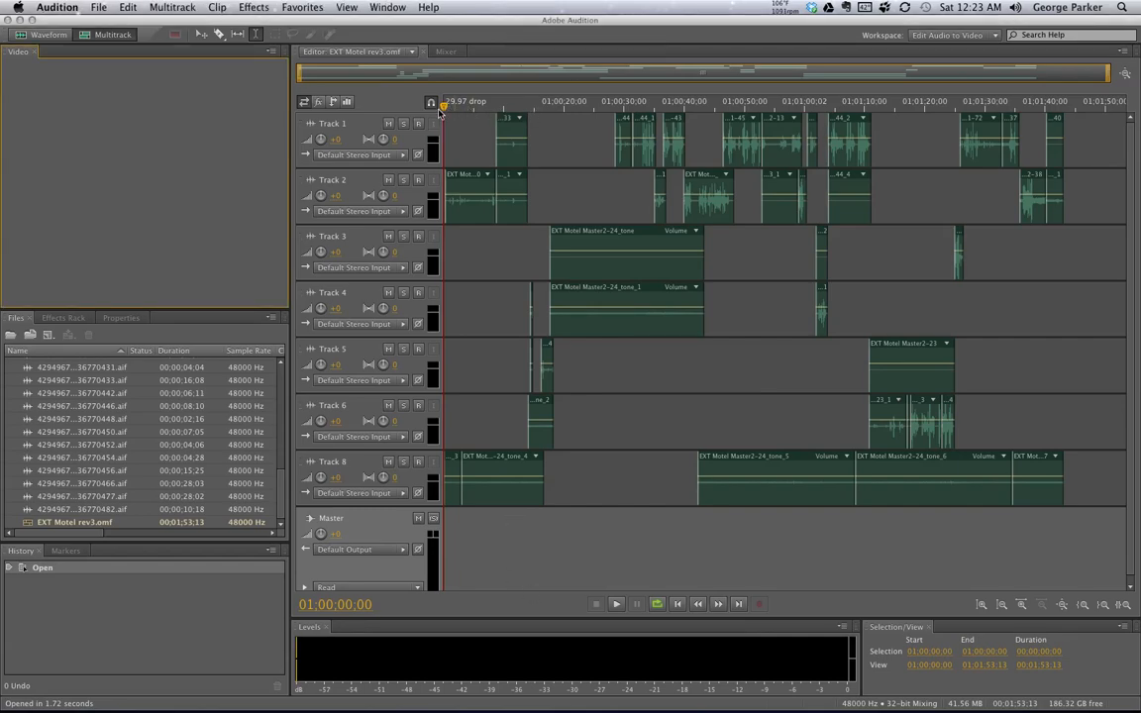
mouse_move(447, 107)
left_mouse_down()
mouse_move(624, 102)
mouse_move(731, 115)
mouse_move(426, 103)
left_mouse_up()
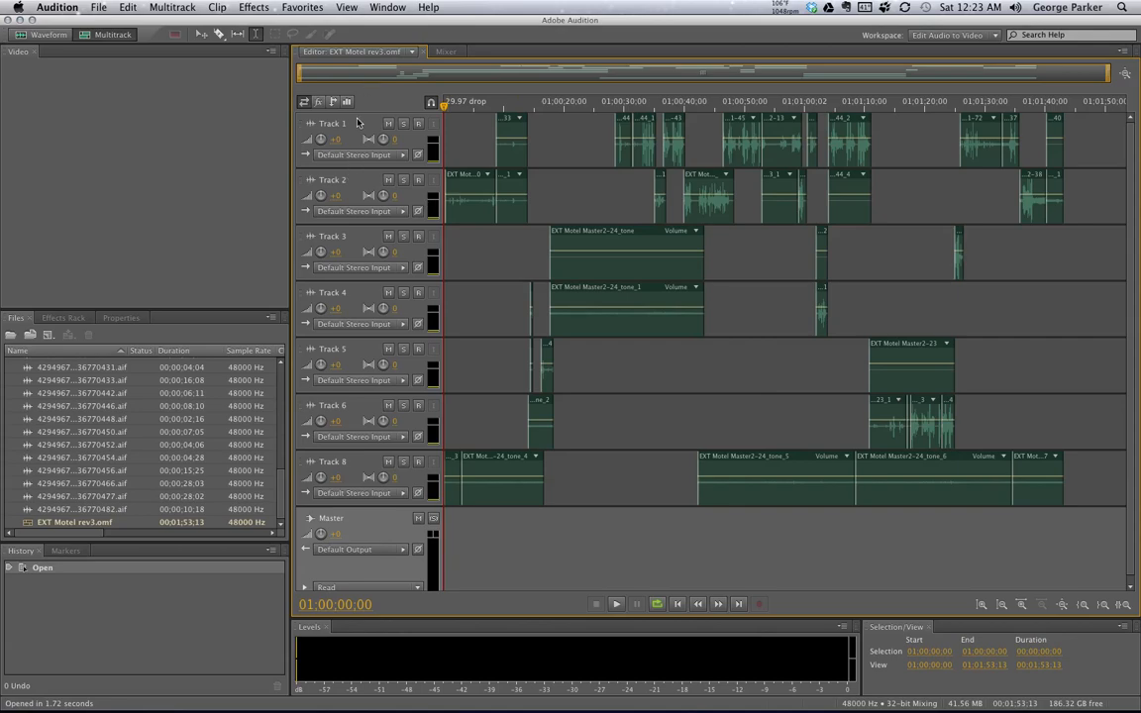
left_click(325, 180)
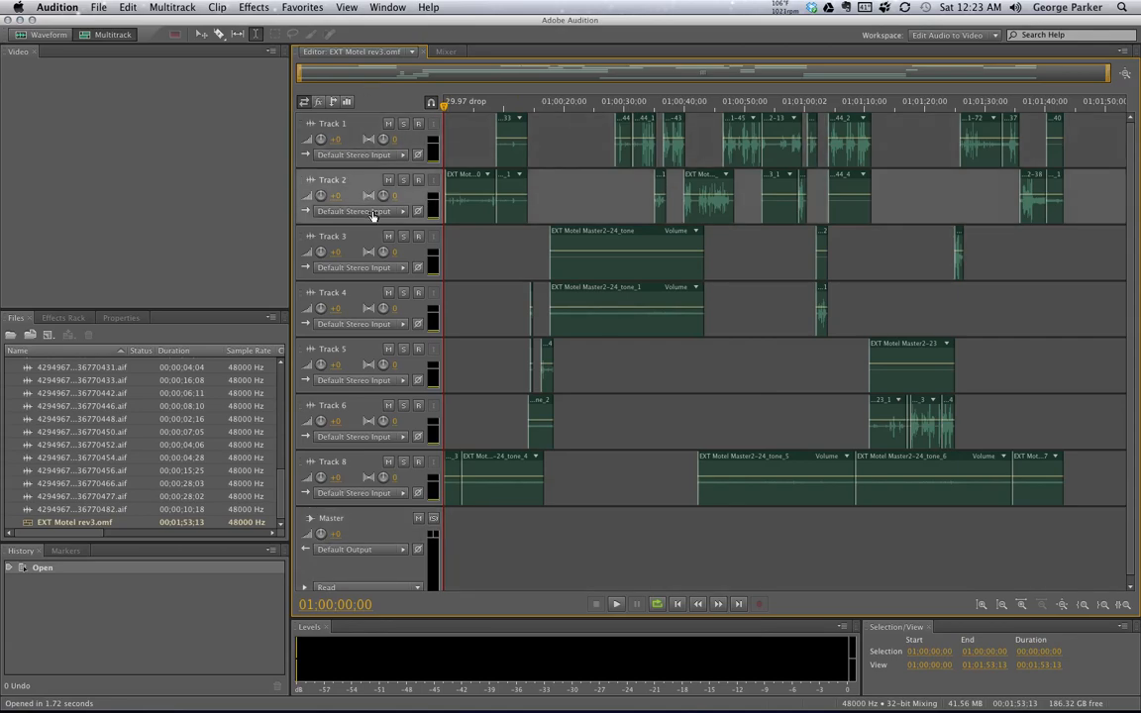
left_click(359, 242)
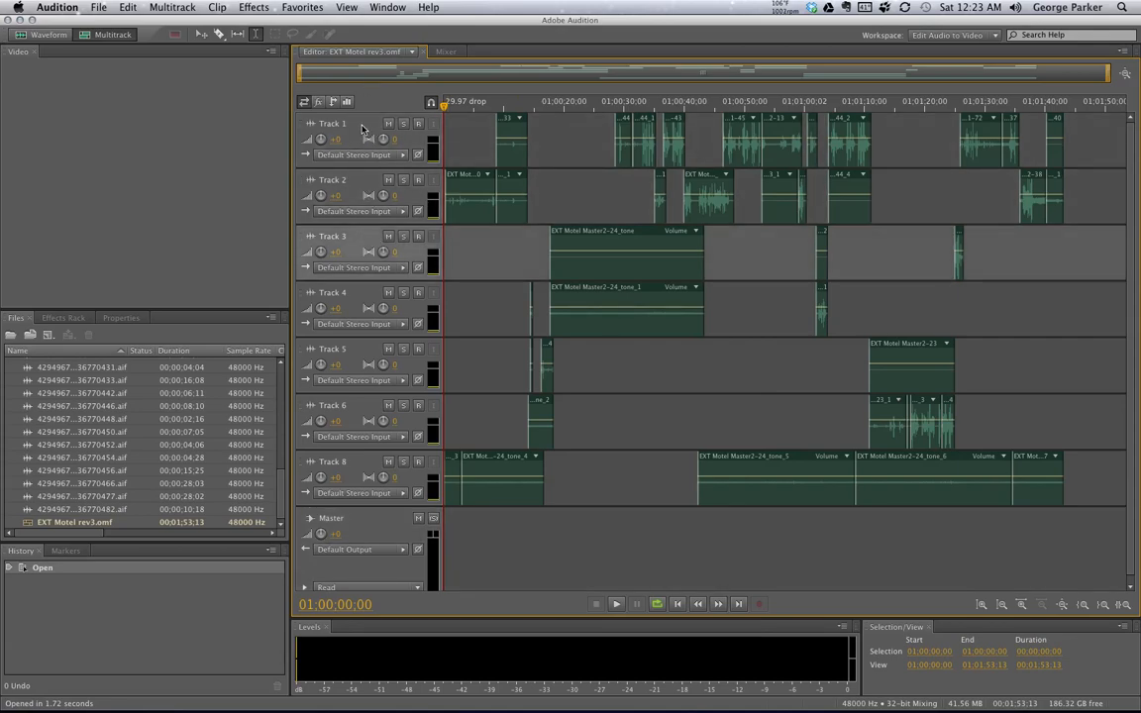
left_click(363, 129)
left_click(363, 184)
left_click(363, 236)
scroll(255, 436, "up", 5)
left_click_drag(285, 400, 281, 513)
key("super+Tab")
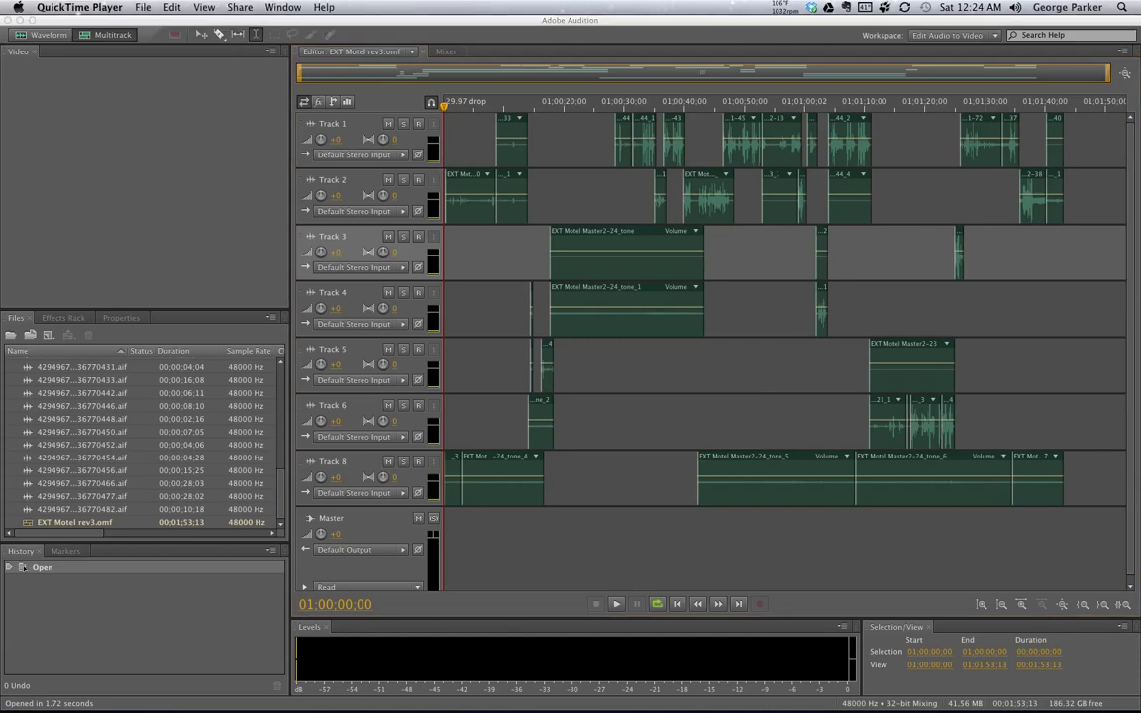
left_click(142, 7)
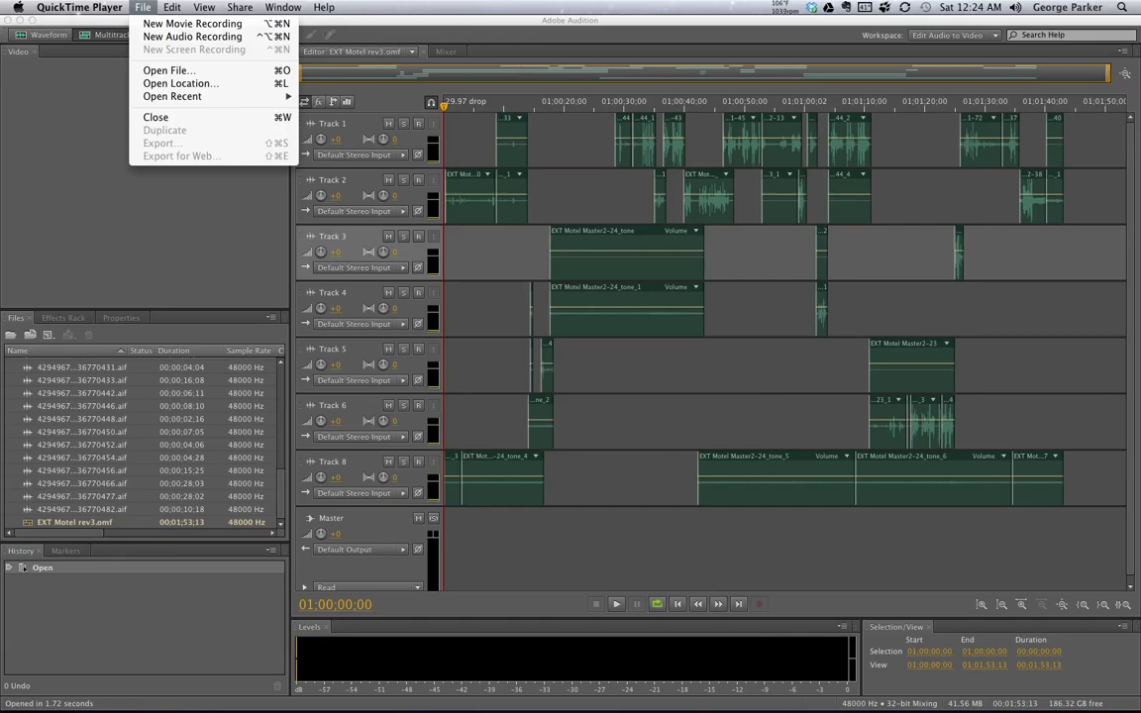
key("Escape")
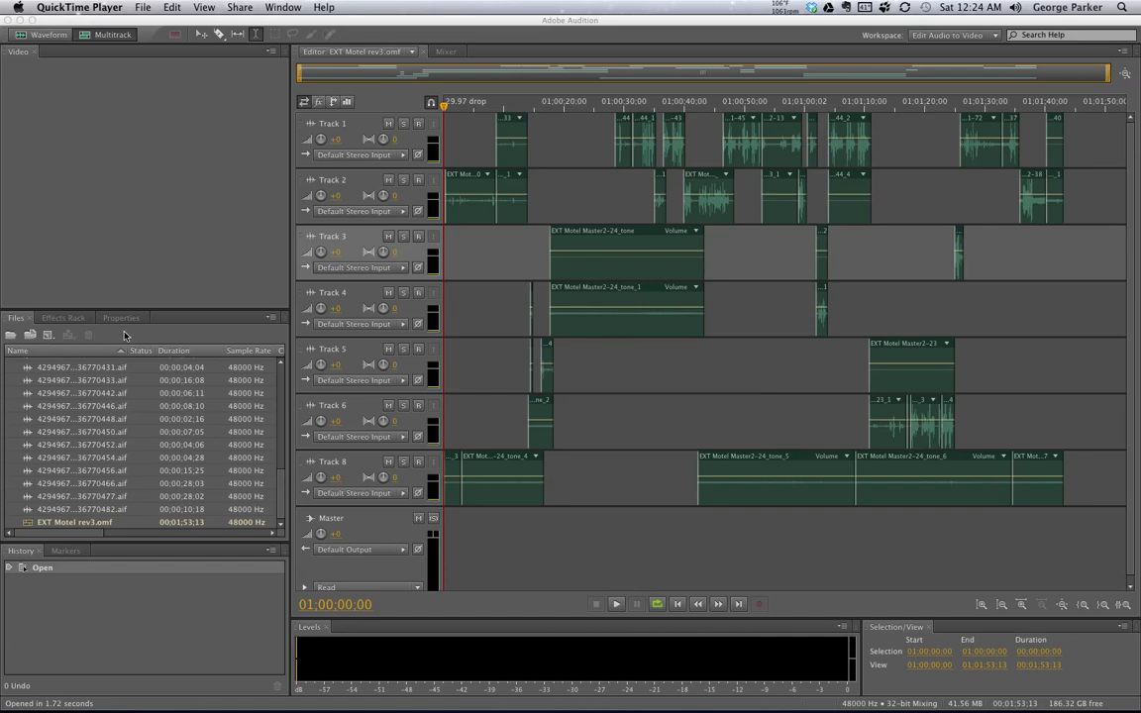
- Import EXT Motel rev3.mov from the Week 3 folder, with the file type filter set to All Supported Media
left_click(15, 321)
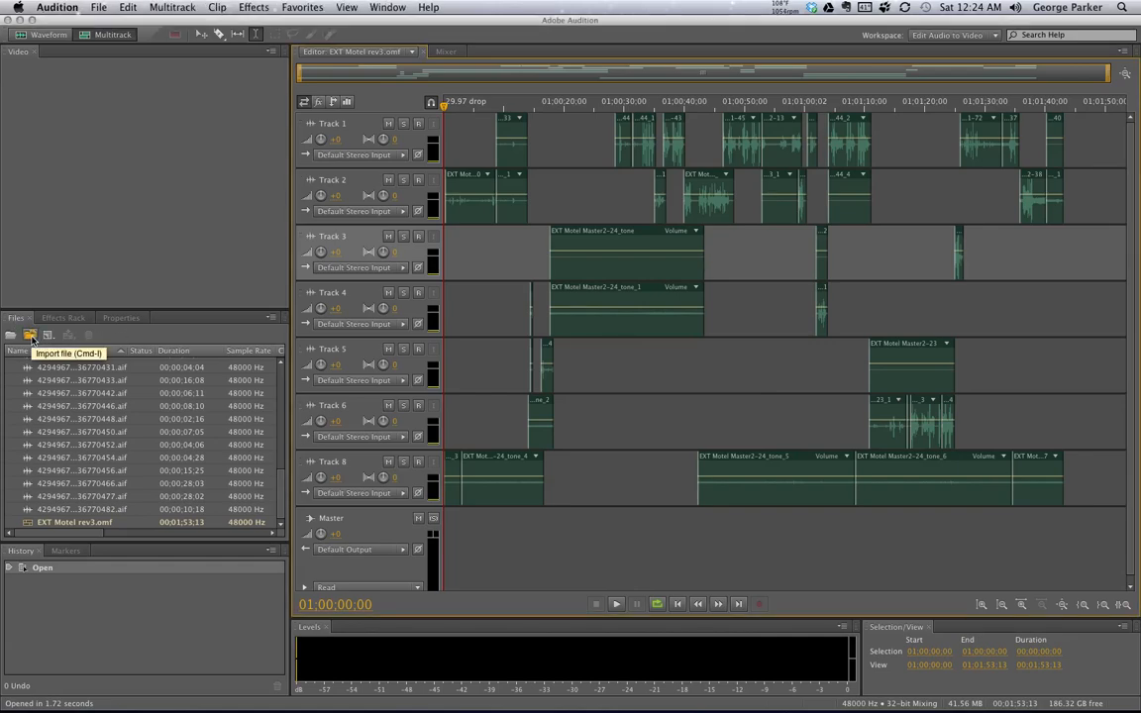
left_click(31, 337)
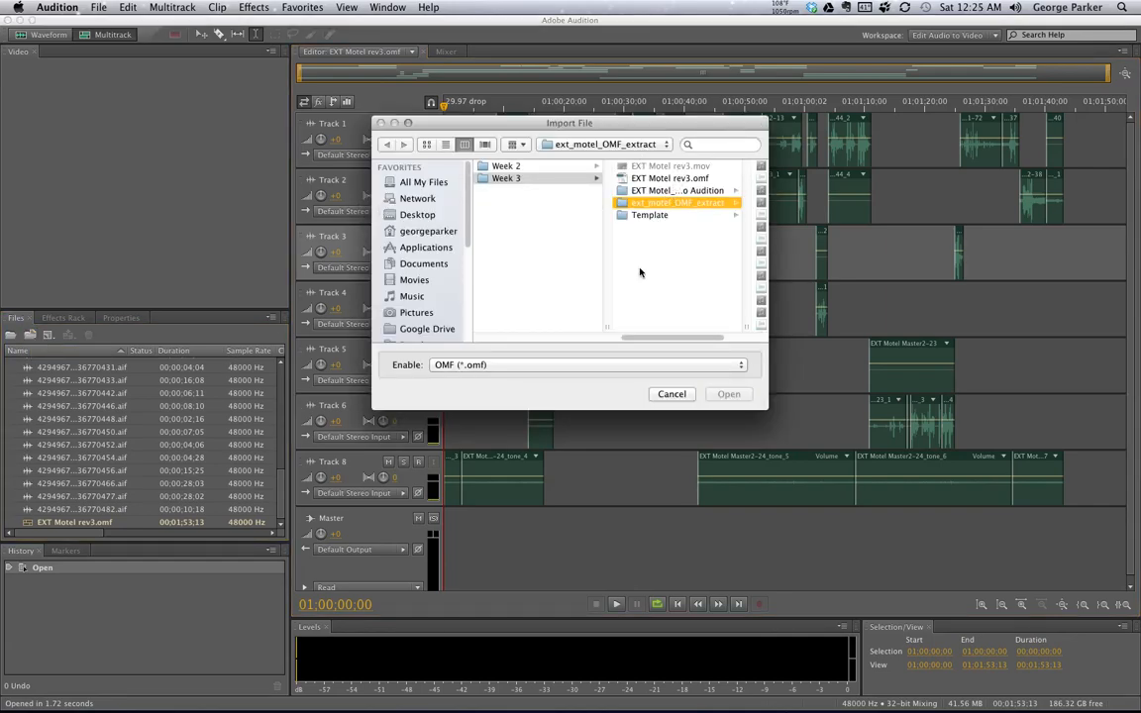
left_click(554, 364)
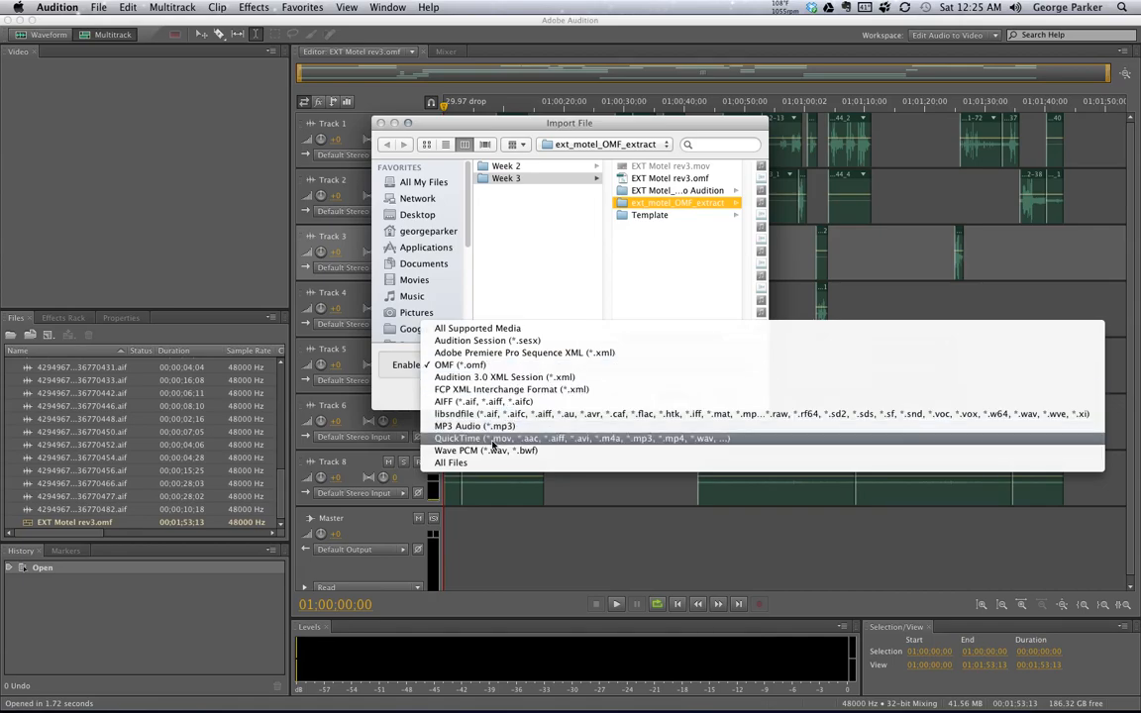
left_click(493, 439)
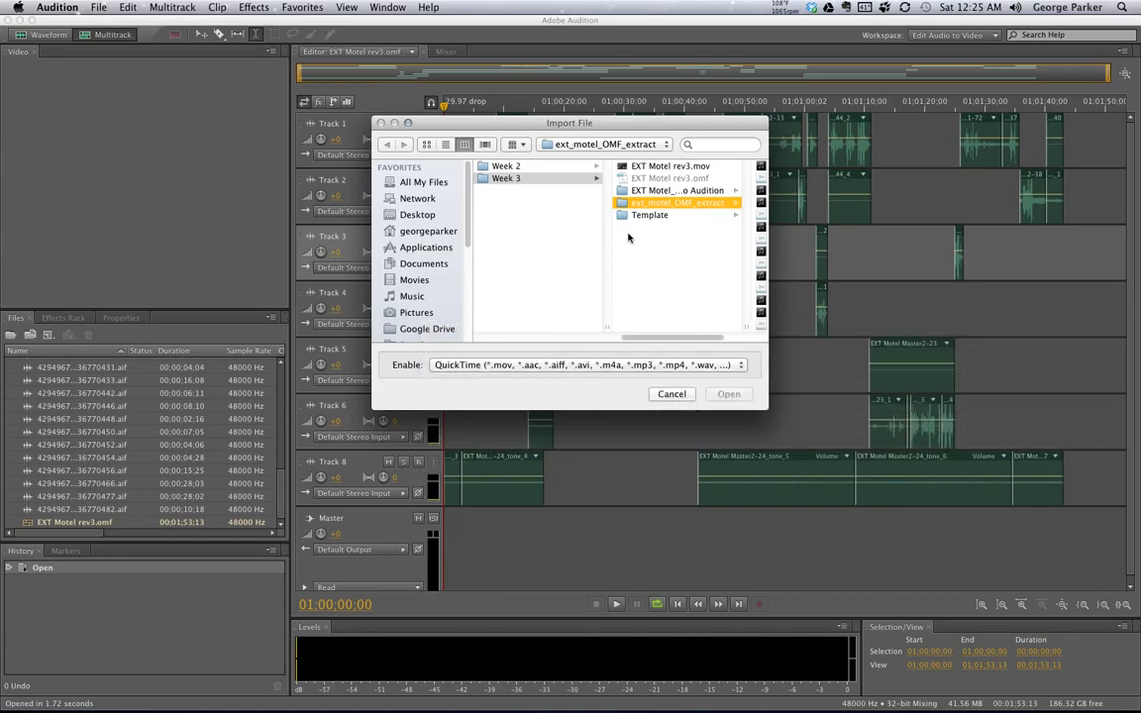
left_click(465, 365)
left_click(517, 255)
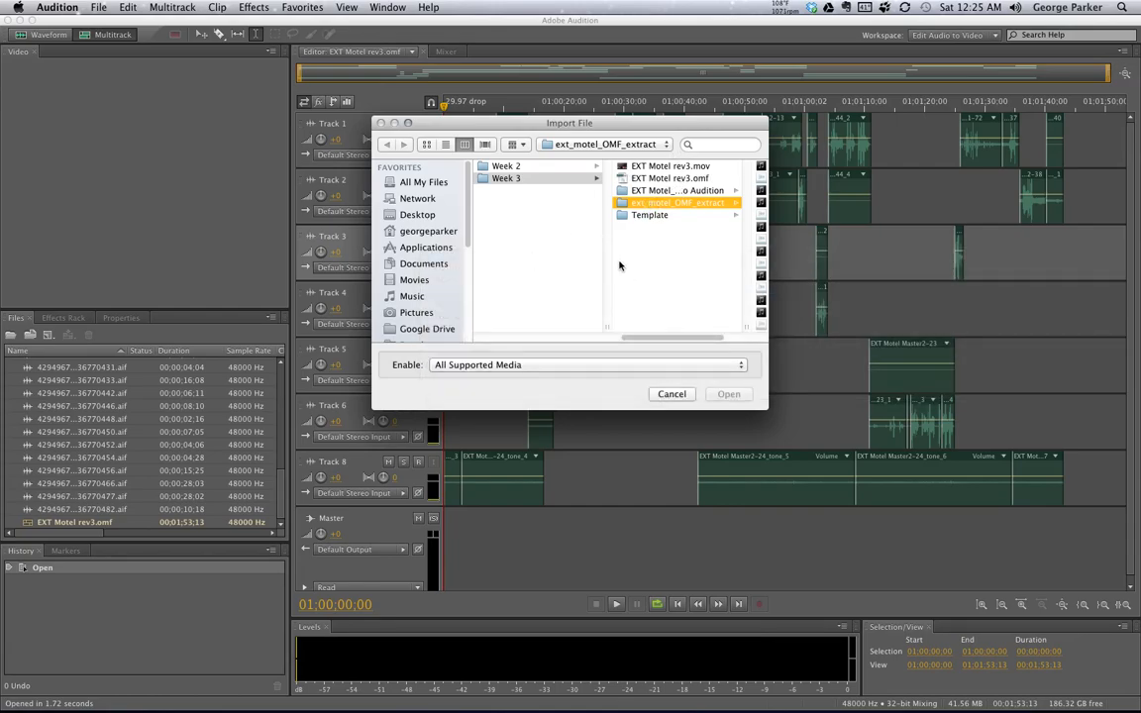
left_click(668, 166)
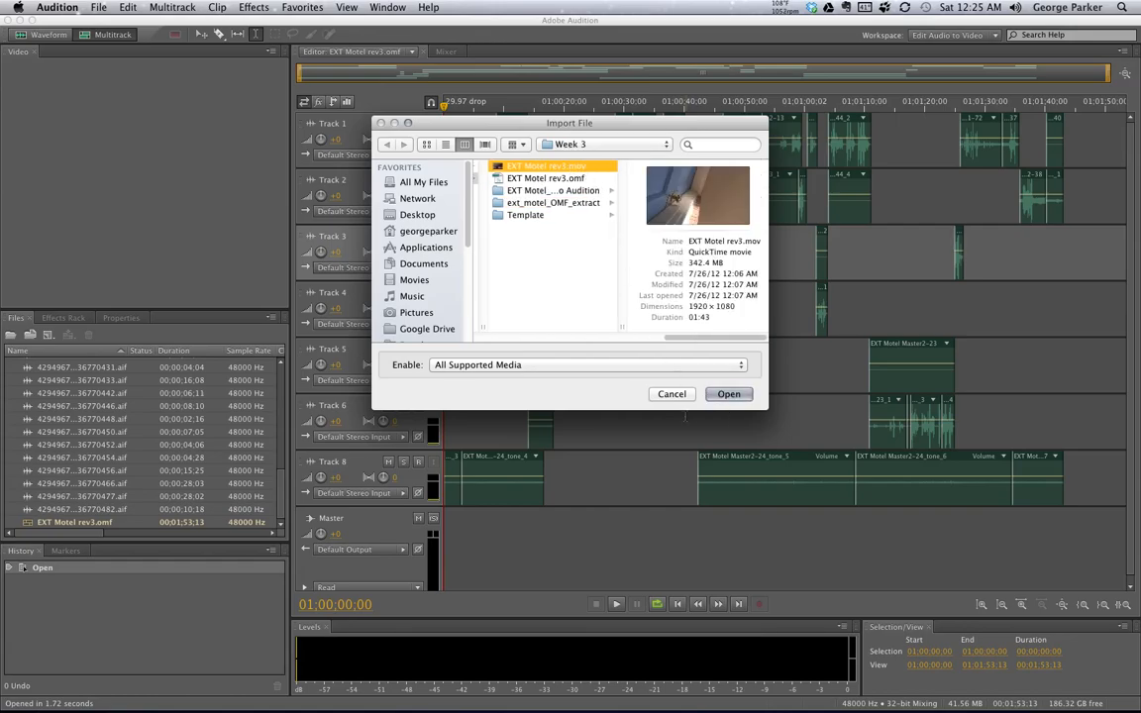
left_click(734, 395)
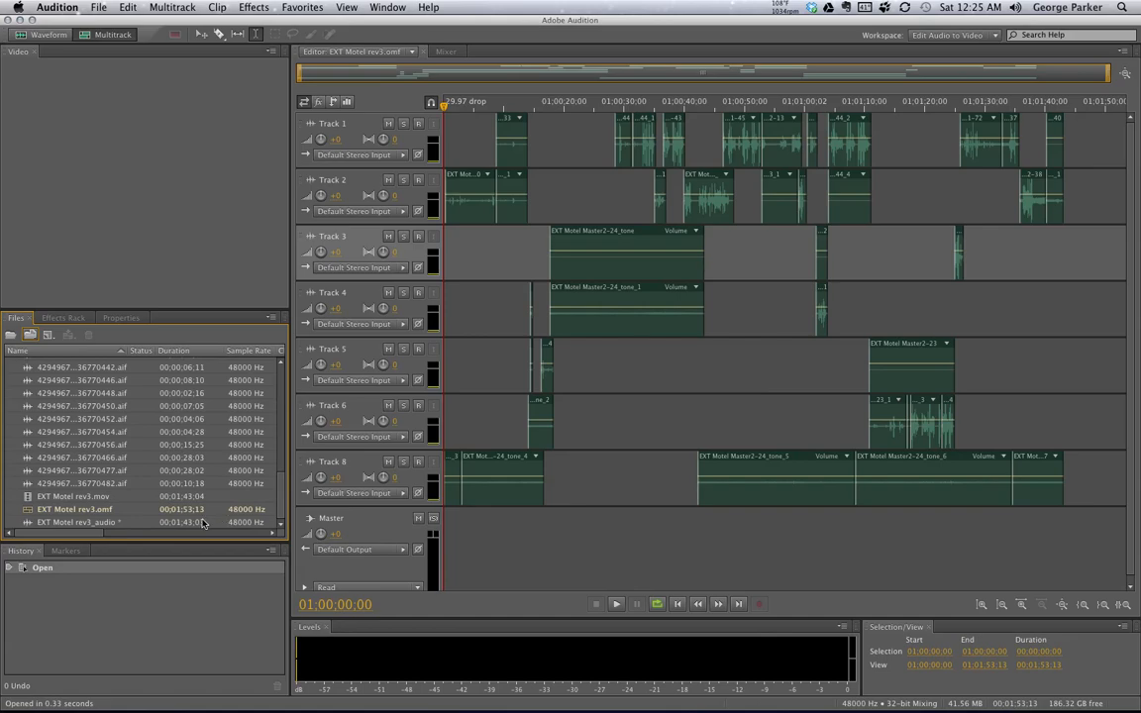
- Add a video track to the EXT Motel rev3 multitrack session
left_click(65, 498)
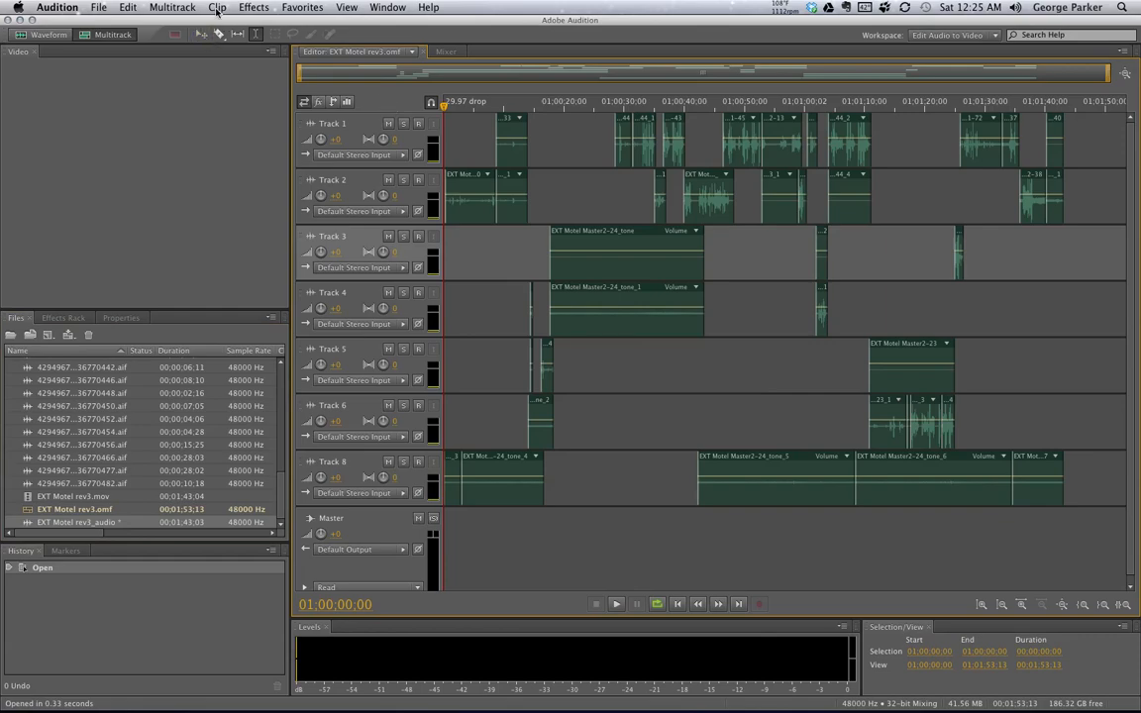
left_click(173, 7)
mouse_move(169, 24)
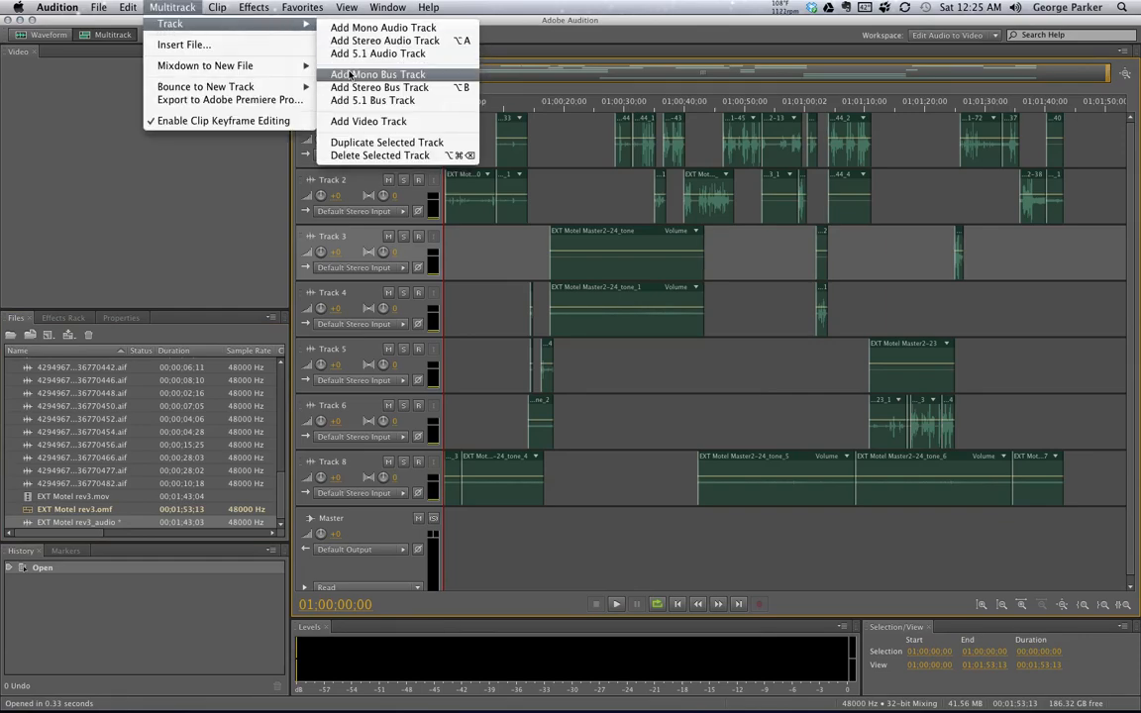
left_click(374, 122)
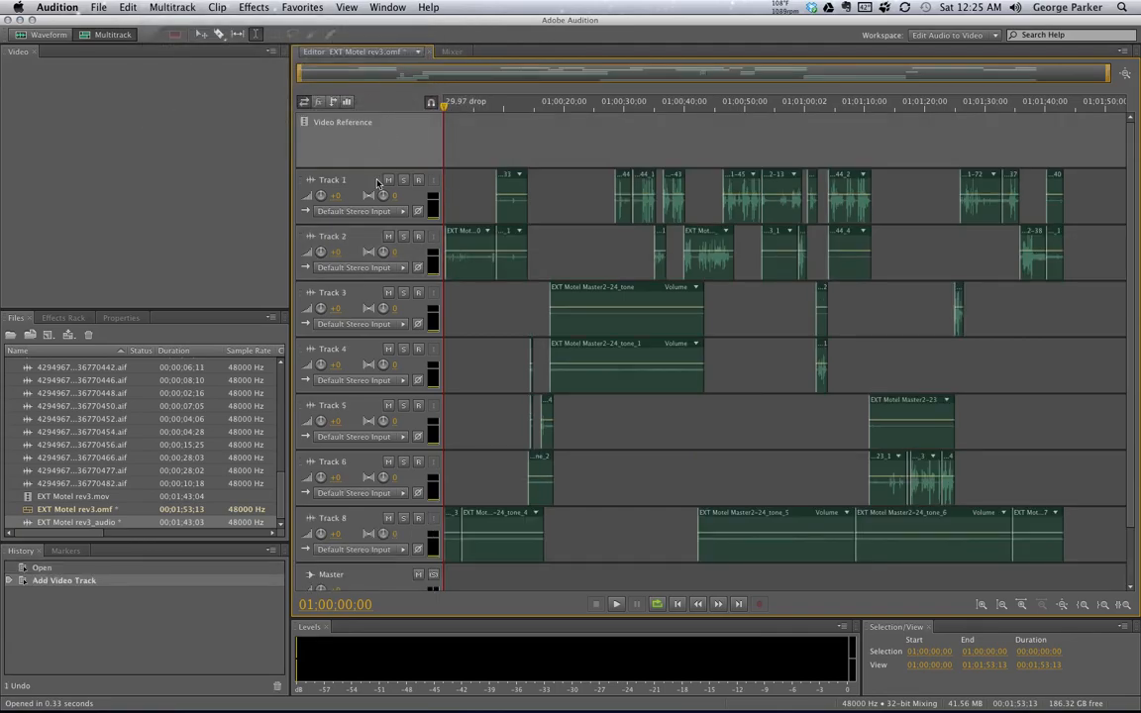
- Place EXT Motel rev3.mov at the start of the Video Reference track and lock the clip in time
left_click(38, 498)
left_click_drag(27, 500, 458, 112)
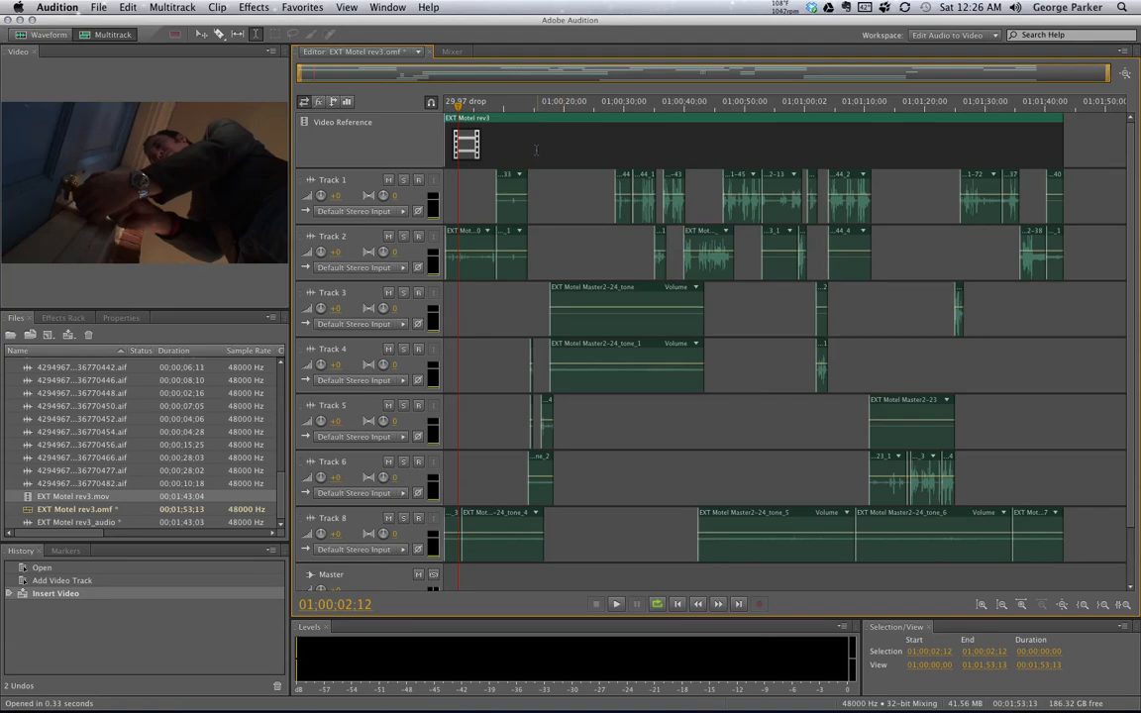
right_click(528, 147)
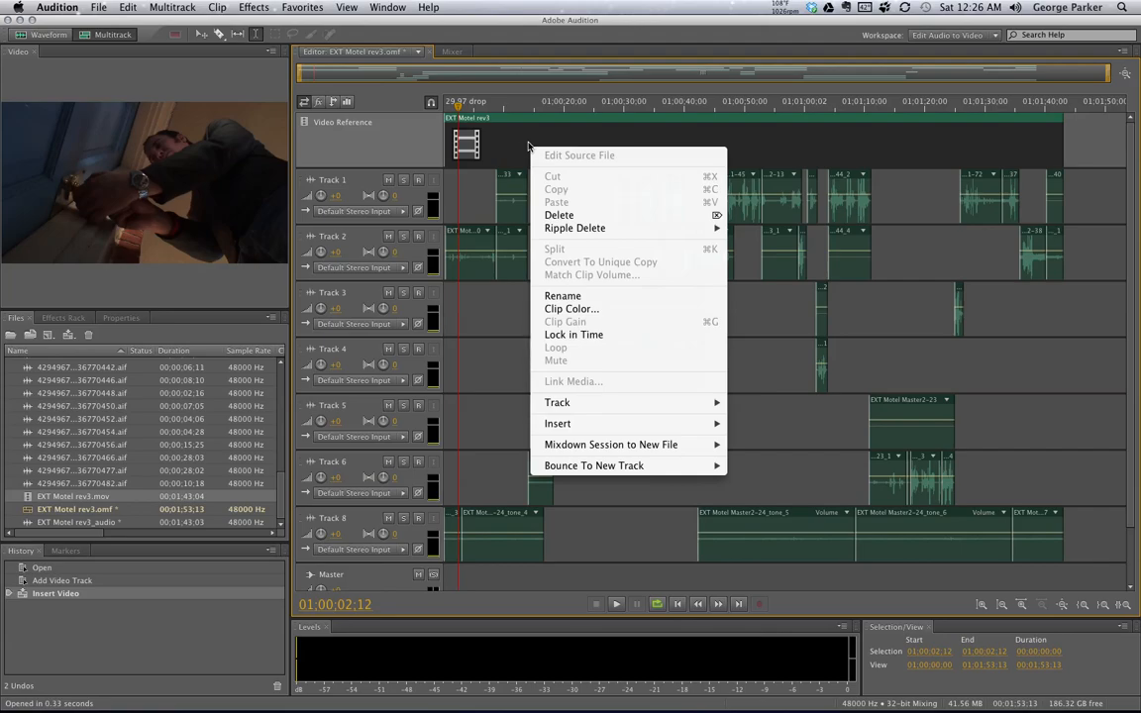
left_click(592, 335)
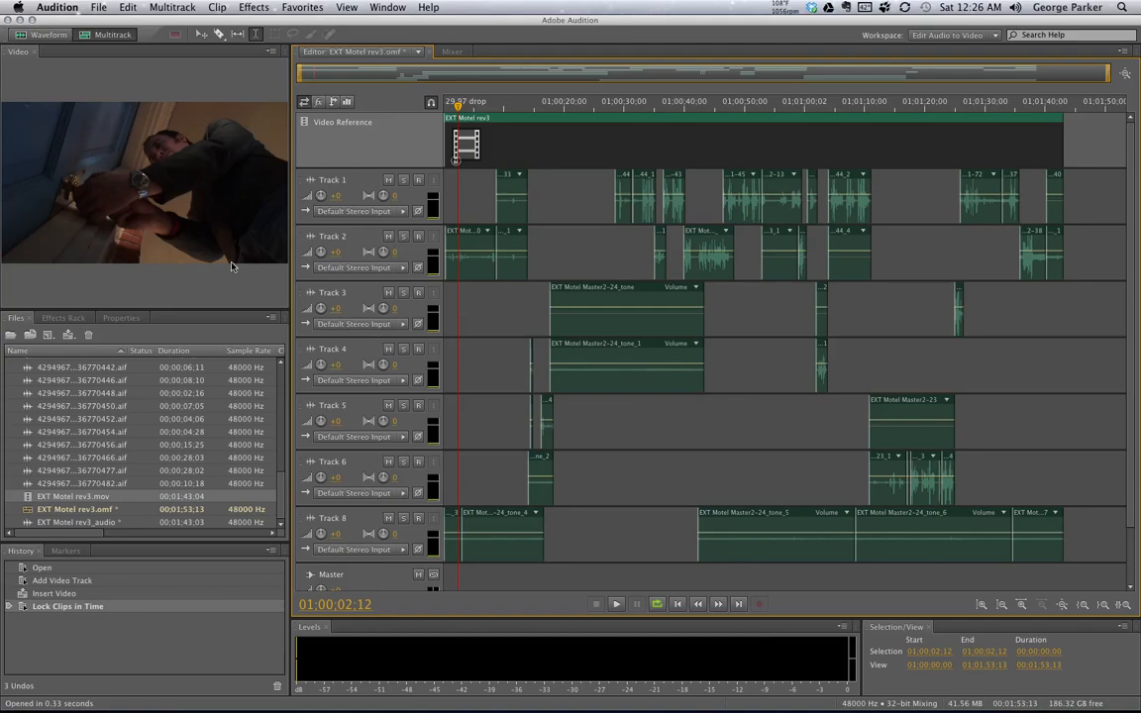
left_click(92, 524)
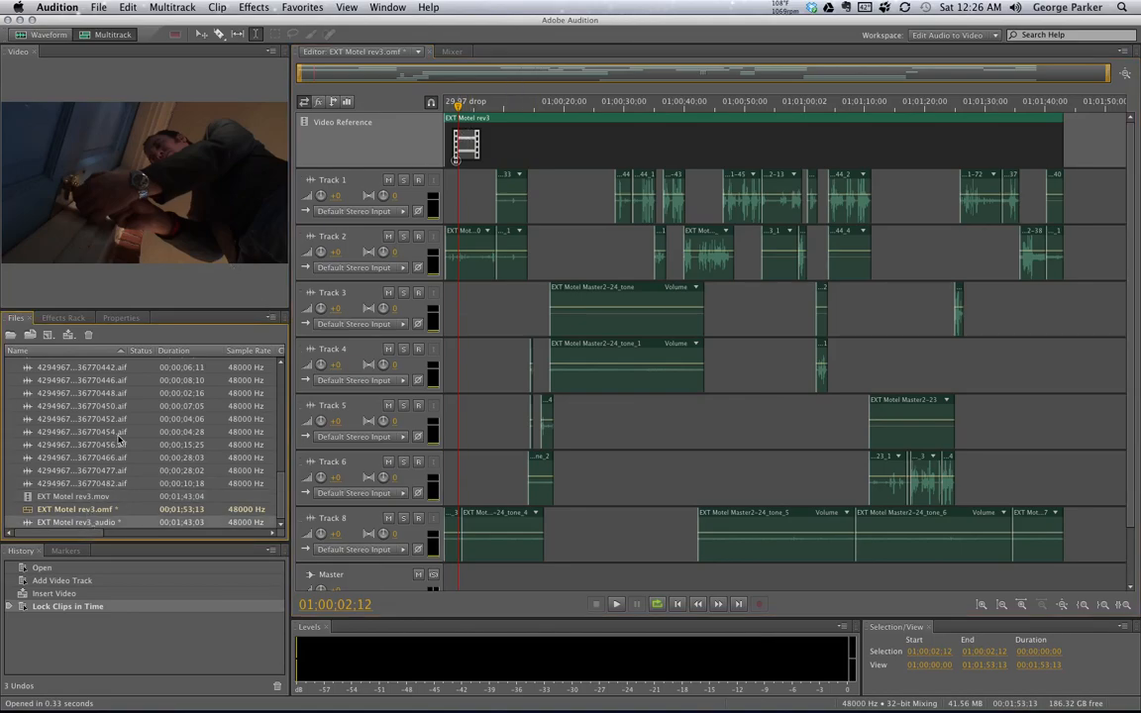
left_click_drag(27, 525, 423, 129)
left_click_drag(423, 129, 420, 127)
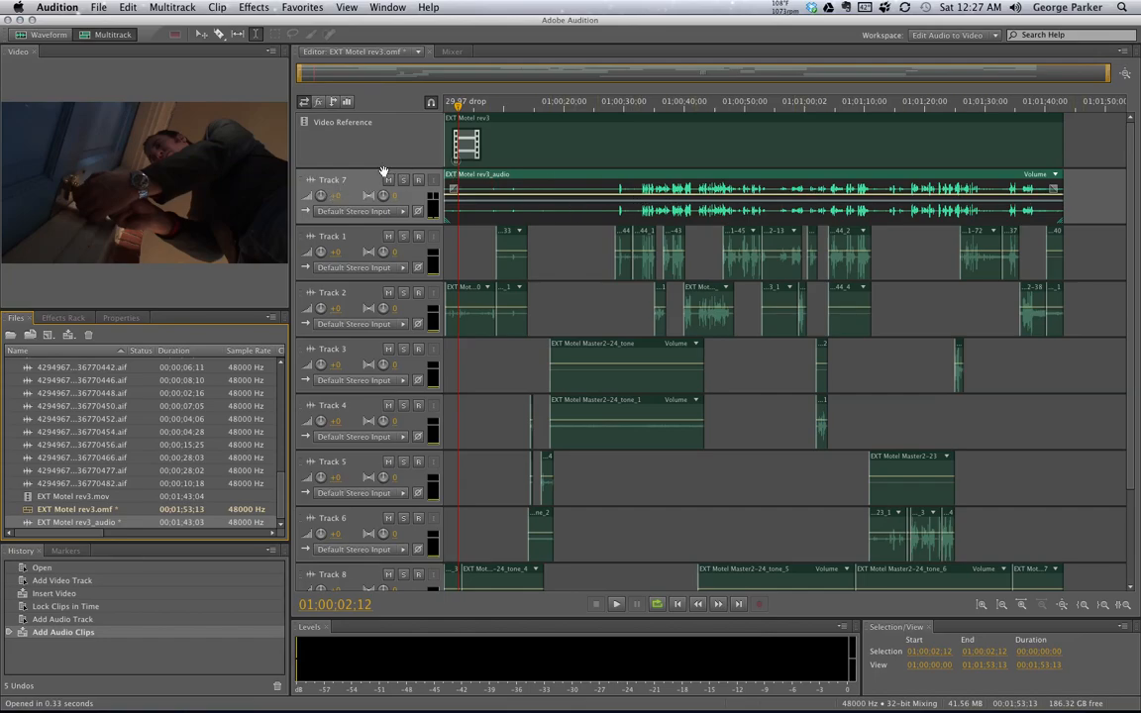
key("super+z")
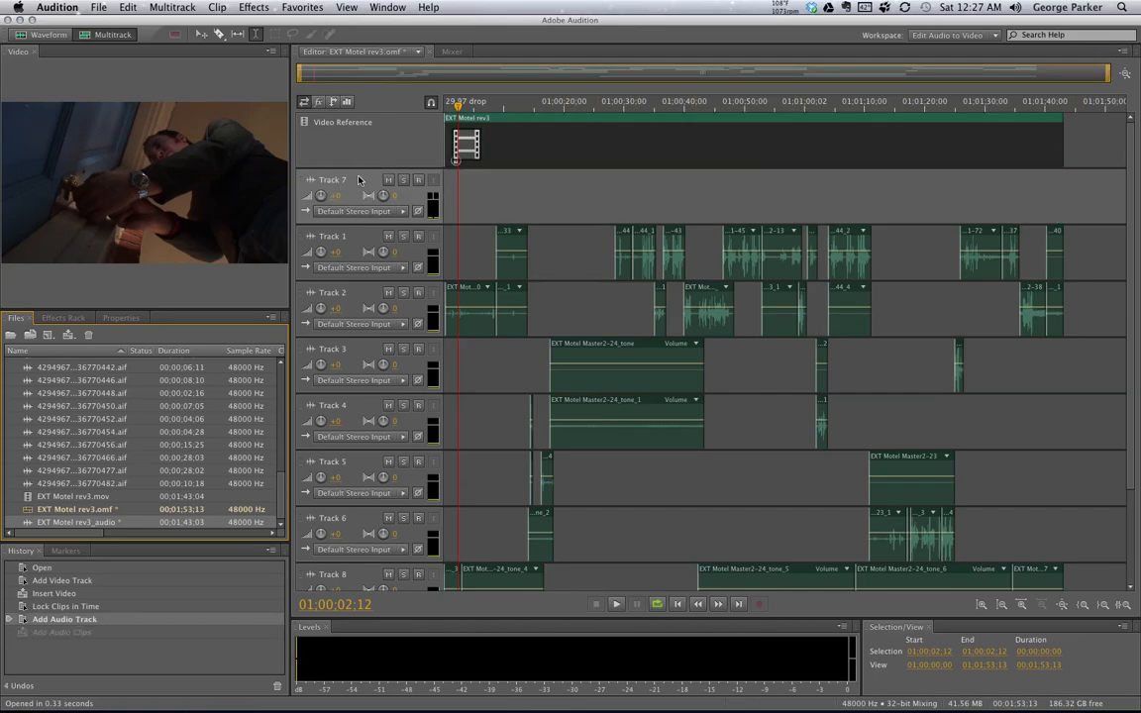
key("super+z")
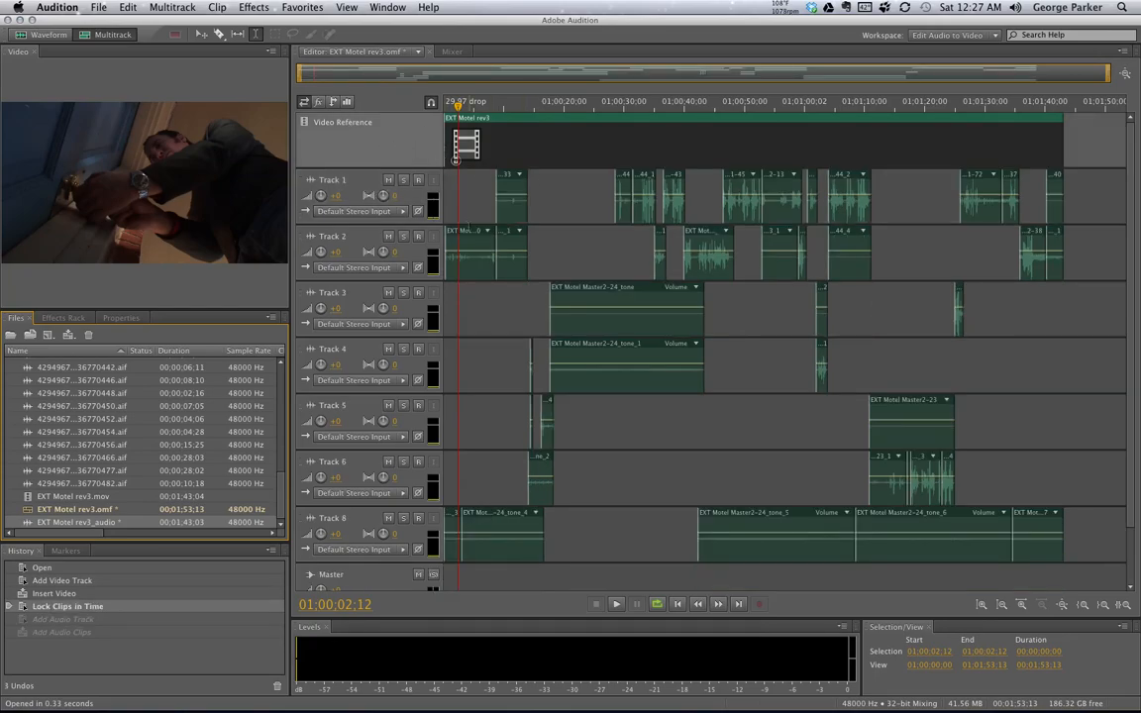
- Add a stereo audio track below the Video Reference track and place EXT Motel rev3_audio at its start
left_click(186, 8)
mouse_move(178, 25)
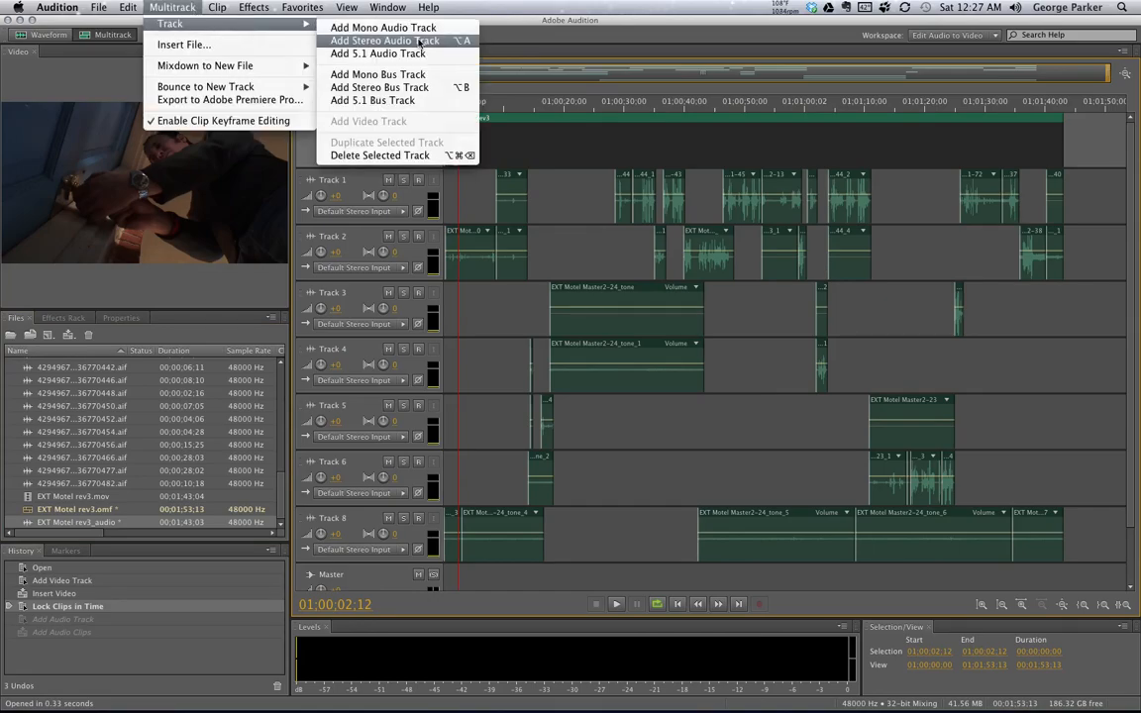
left_click(421, 40)
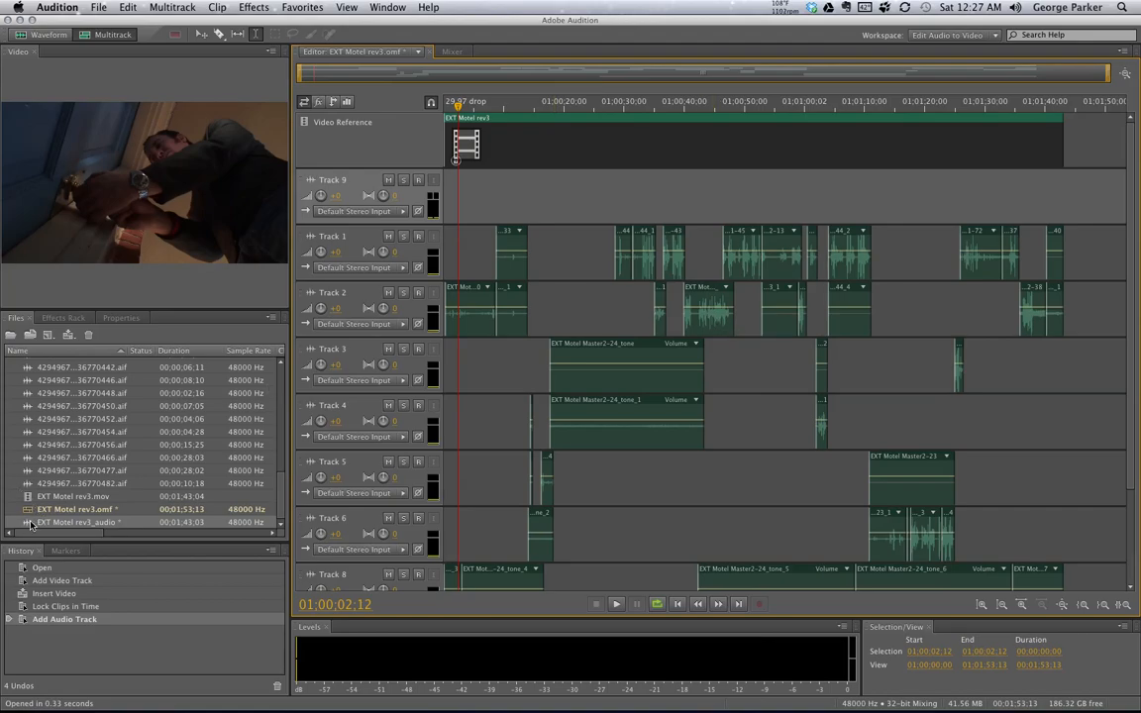
left_click_drag(30, 525, 395, 182)
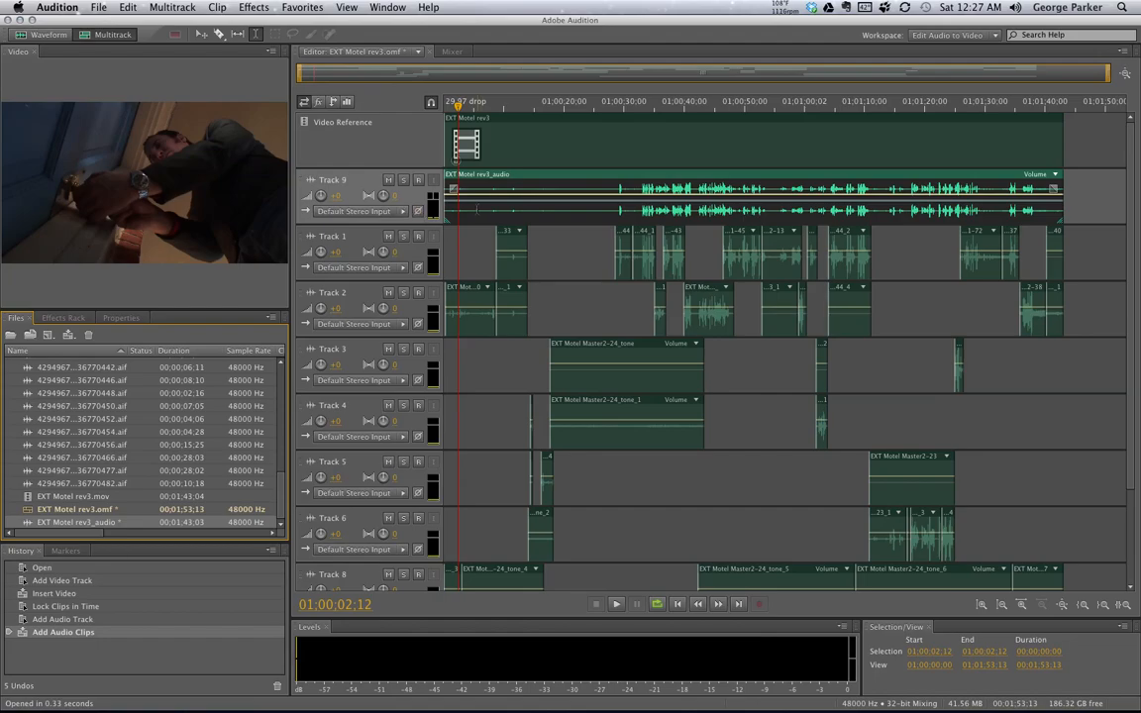
- Lock the EXT Motel rev3_audio clip in time and return the playhead to the session start
right_click(477, 211)
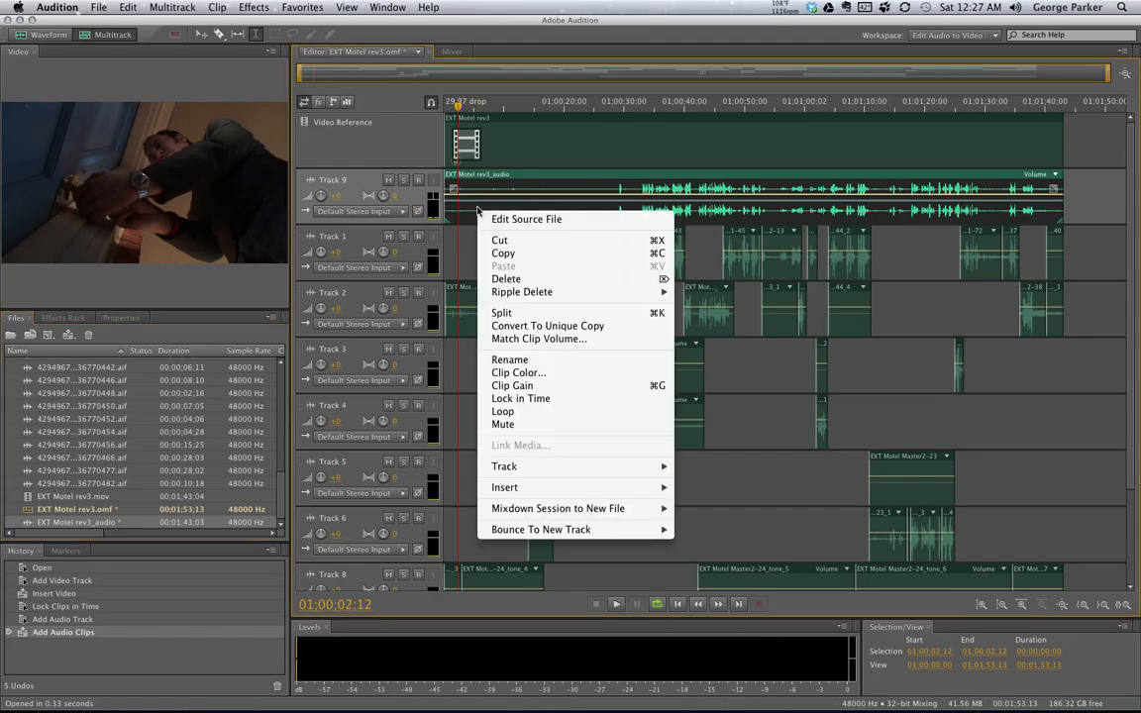
left_click(555, 398)
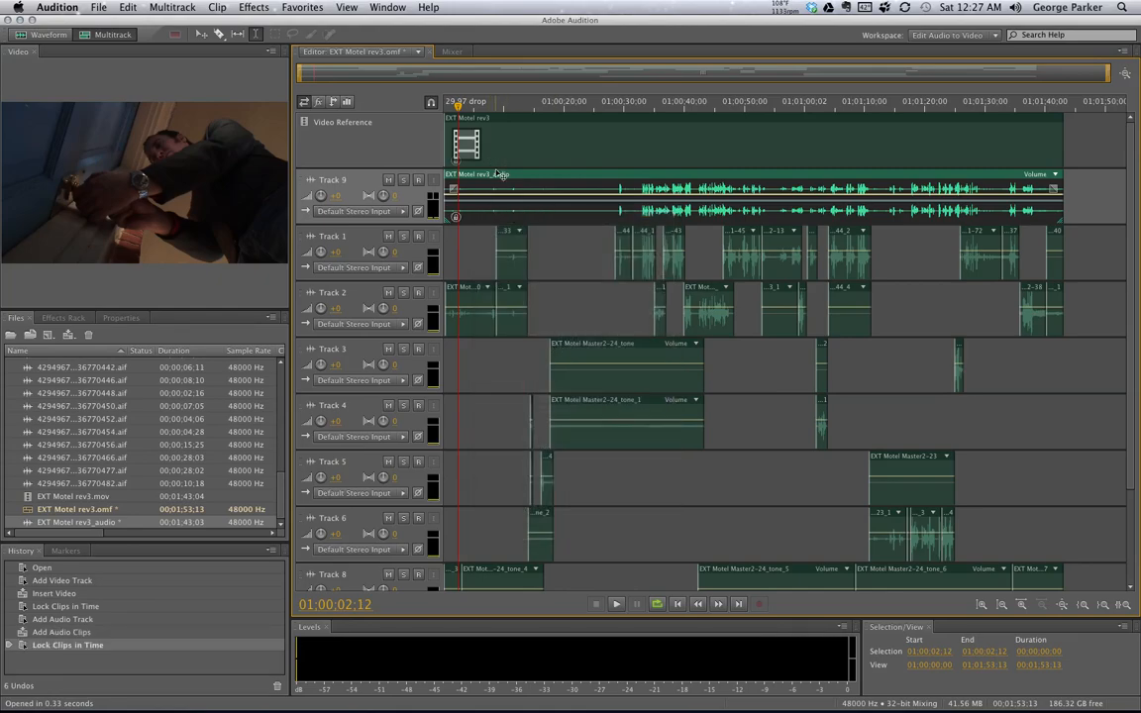
key("Home")
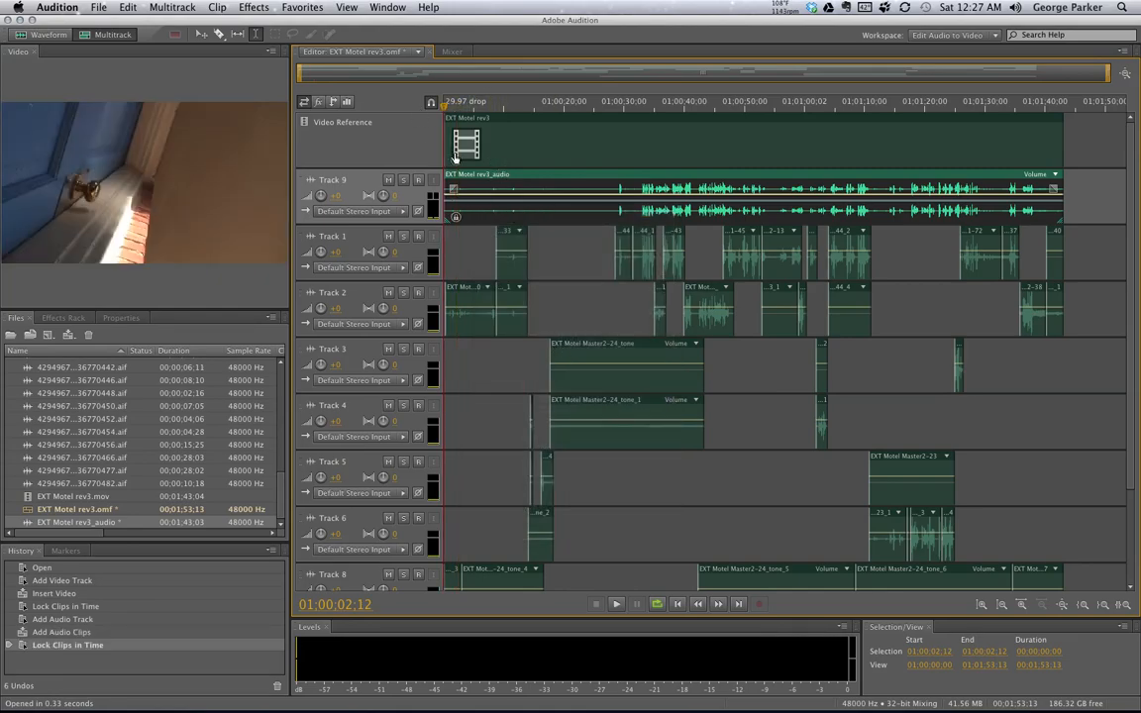